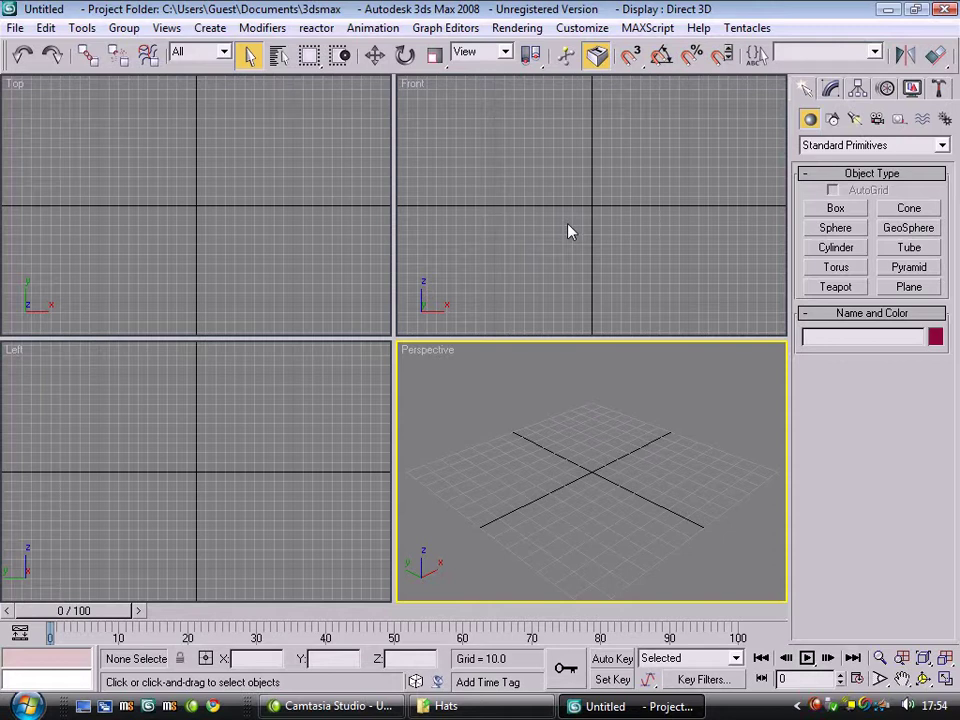
Open the Anim_Demo.max scene from the recent files list
{"action": "left_click", "coordinate": [15, 27]}
{"action": "mouse_move", "coordinate": [141, 146]}
{"action": "left_click", "coordinate": [491, 162]}
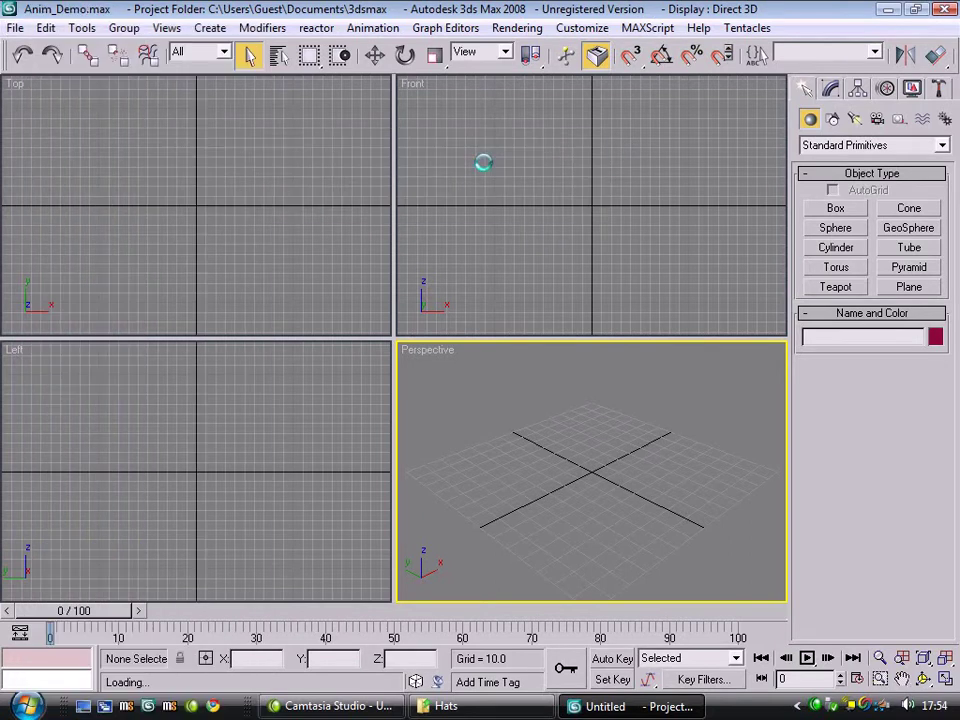
Scrub the animation to frame 100, then jump between the first and last frames
{"action": "left_click_drag", "start_coordinate": [73, 615], "coordinate": [850, 563]}
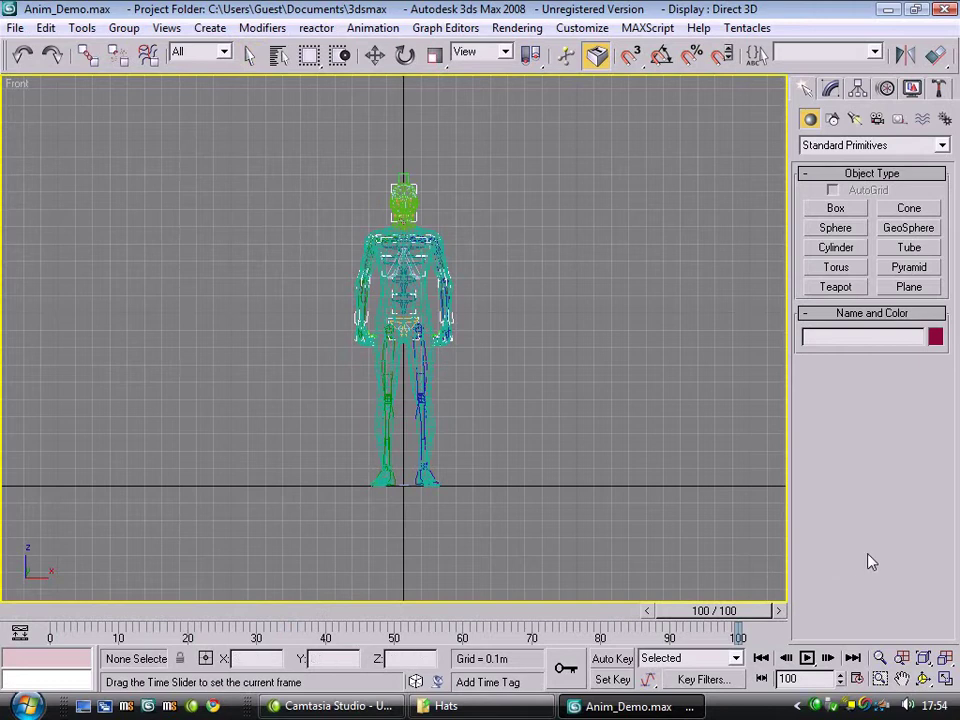
{"action": "left_click", "coordinate": [760, 657]}
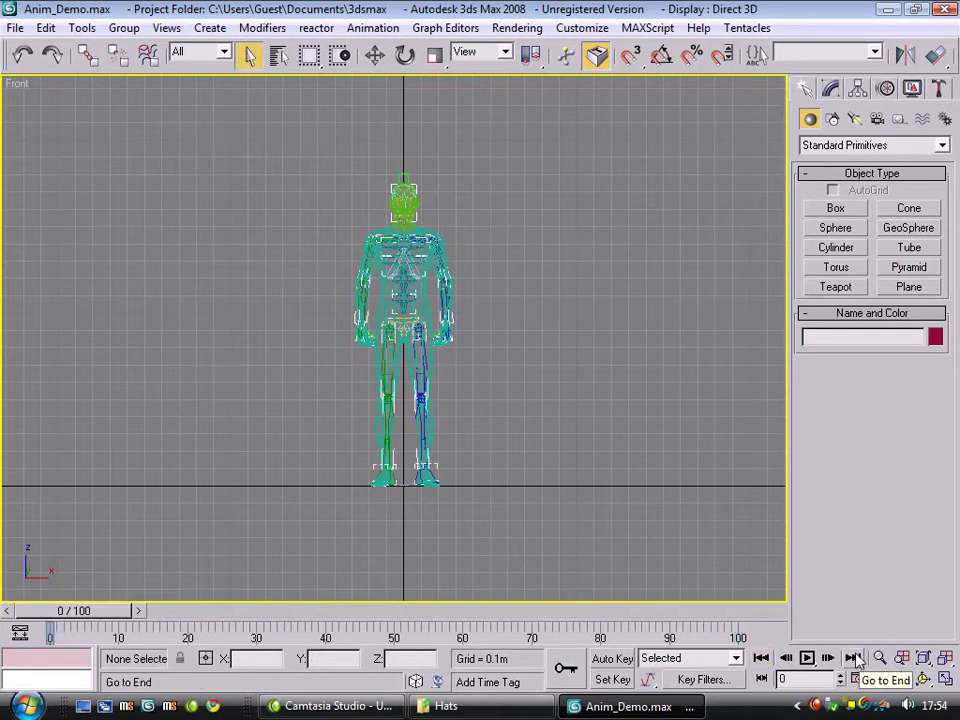
{"action": "left_click", "coordinate": [852, 658]}
{"action": "left_click", "coordinate": [760, 657]}
Recentre the front view, select the character, and toggle shaded display on and off
{"action": "middle_click_drag", "start_coordinate": [407, 349], "coordinate": [413, 365]}
{"action": "scroll", "coordinate": [413, 365], "scroll_direction": "up", "scroll_amount": 2}
{"action": "left_click", "coordinate": [430, 378]}
{"action": "key", "text": "F3"}
{"action": "left_click", "coordinate": [430, 378]}
{"action": "key", "text": "F3"}
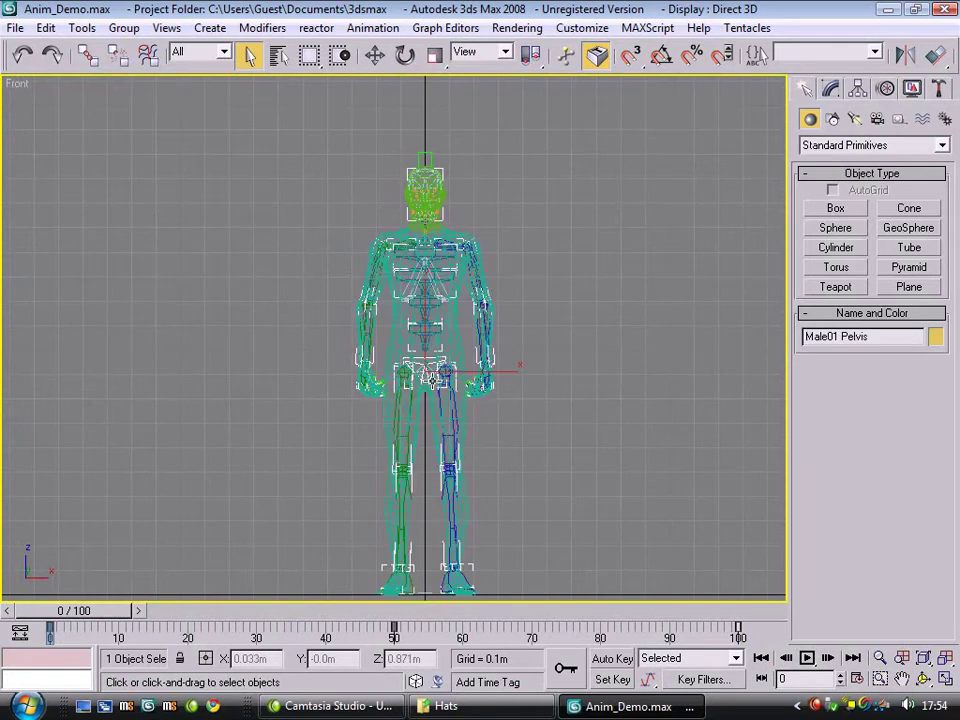
Browse in Explorer to ExportDemo > Data > Puppets > Male01
{"action": "left_click", "coordinate": [446, 706]}
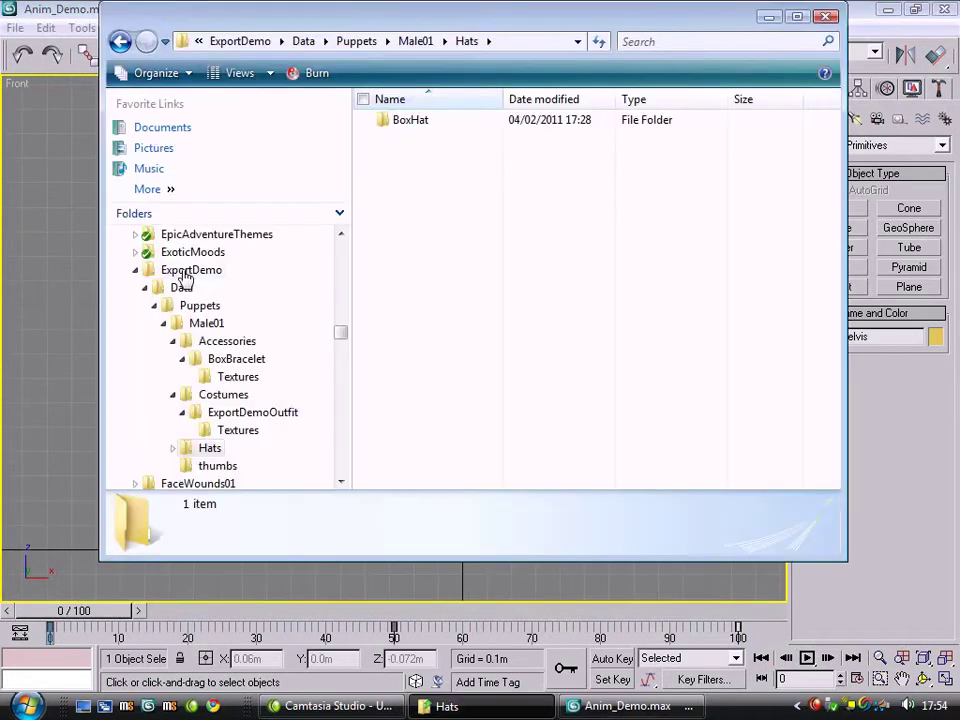
{"action": "left_click", "coordinate": [190, 271]}
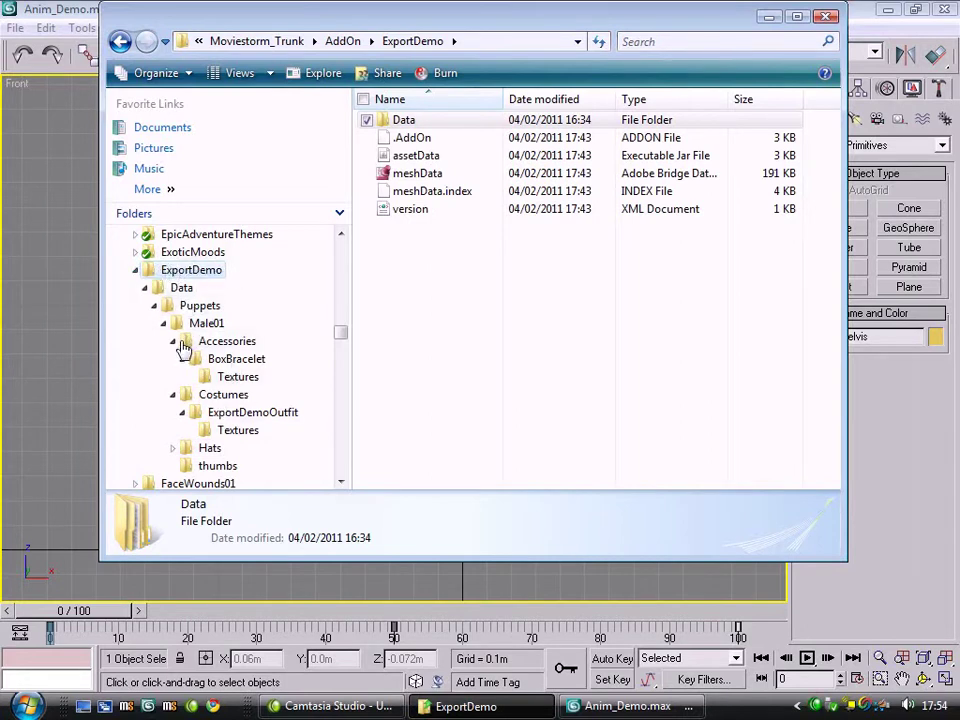
{"action": "left_click", "coordinate": [181, 287]}
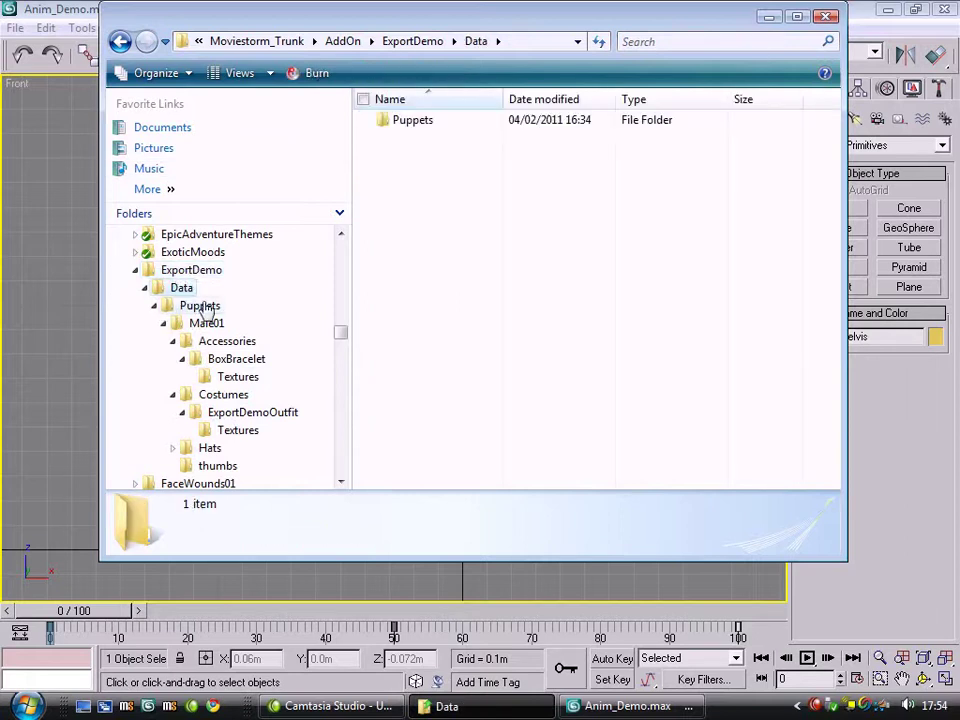
{"action": "left_click", "coordinate": [200, 305]}
{"action": "left_click", "coordinate": [206, 323]}
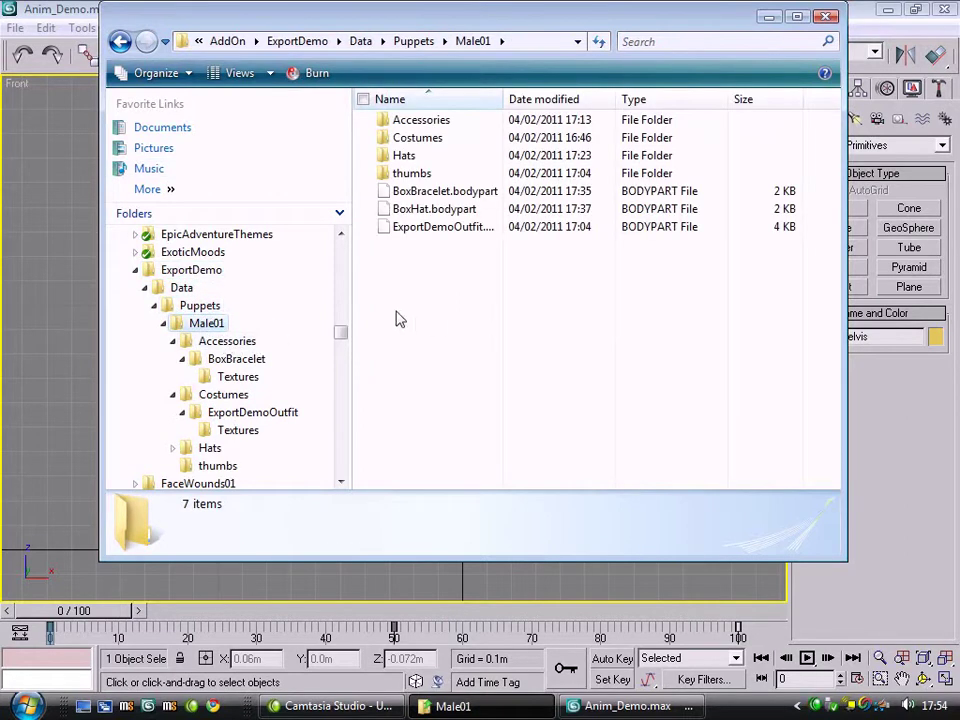
Create a new folder named Animations inside Male01 and open it
{"action": "right_click", "coordinate": [431, 291]}
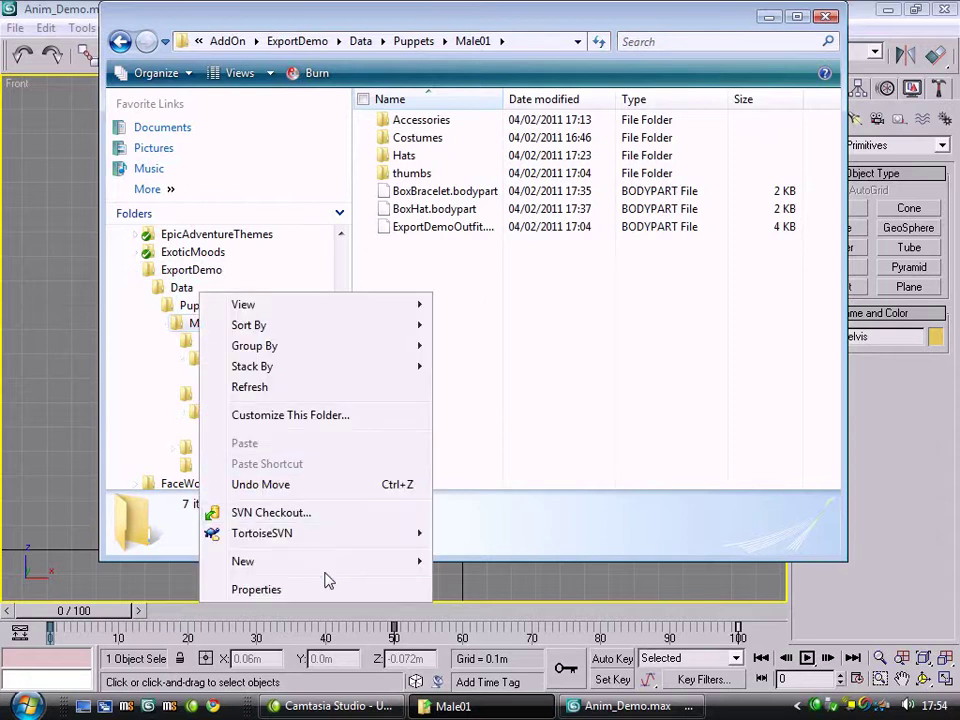
{"action": "mouse_move", "coordinate": [328, 564]}
{"action": "left_click", "coordinate": [439, 266]}
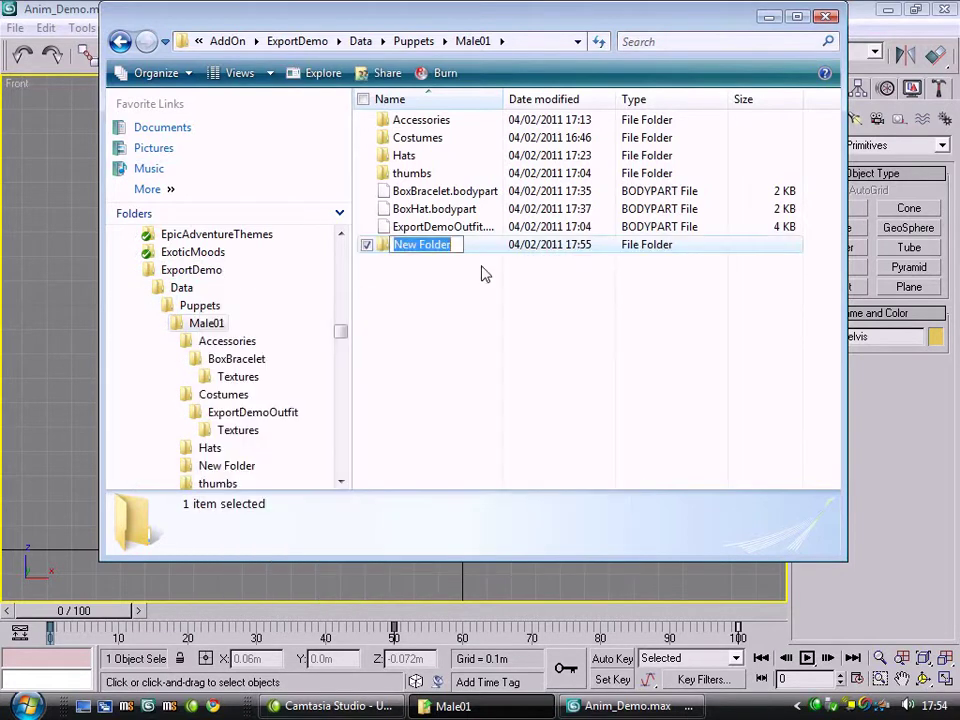
{"action": "type", "text": "Animations"}
{"action": "key", "text": "Return"}
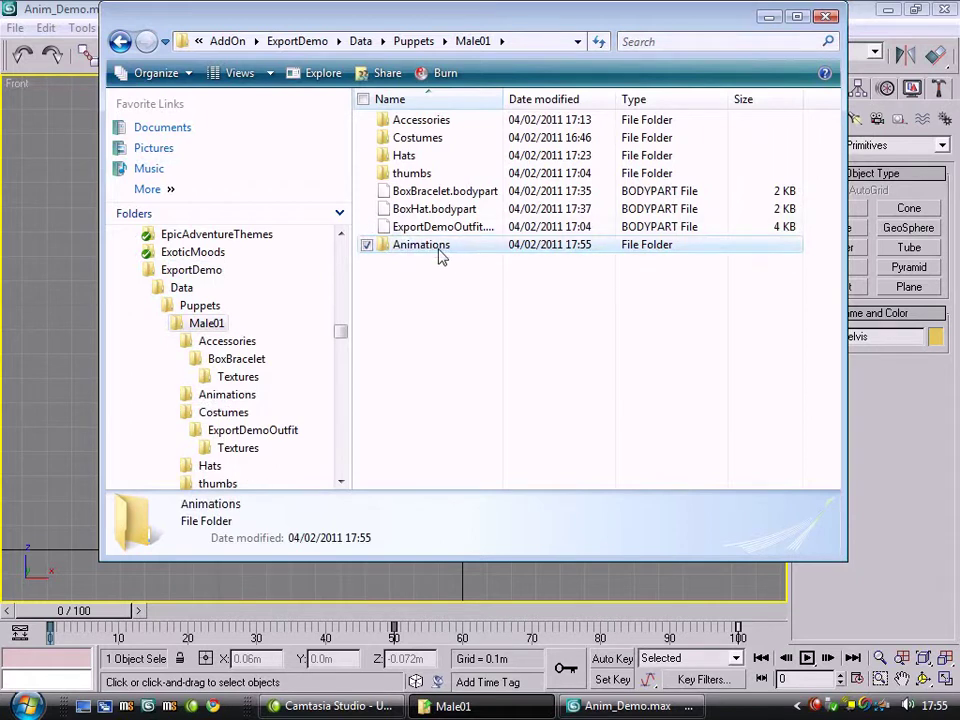
{"action": "double_click", "coordinate": [438, 249]}
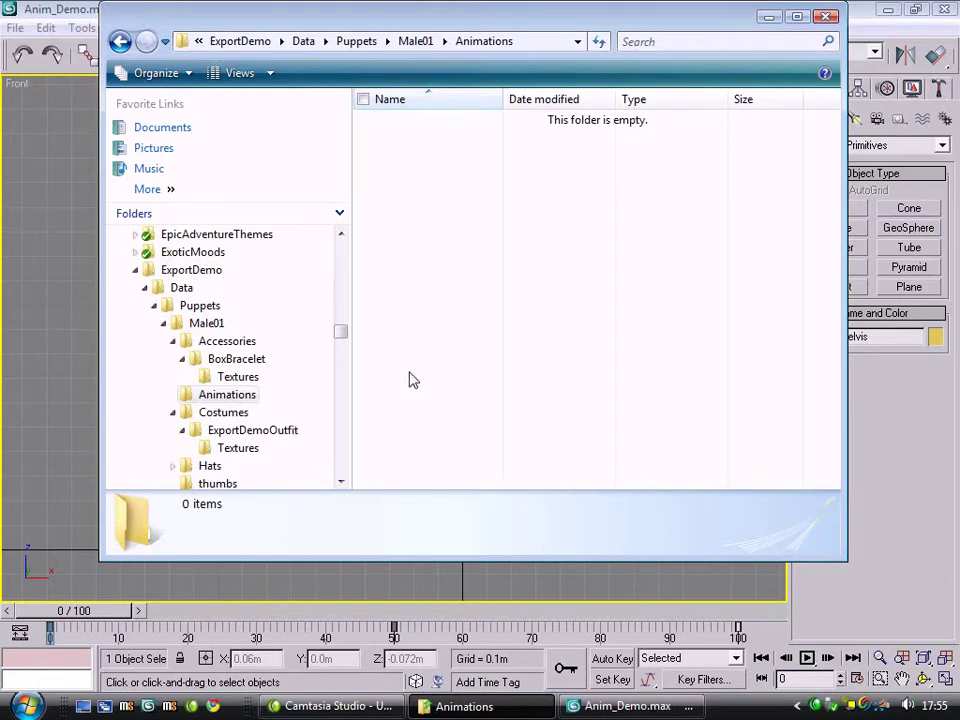
{"action": "key", "text": "alt+Tab"}
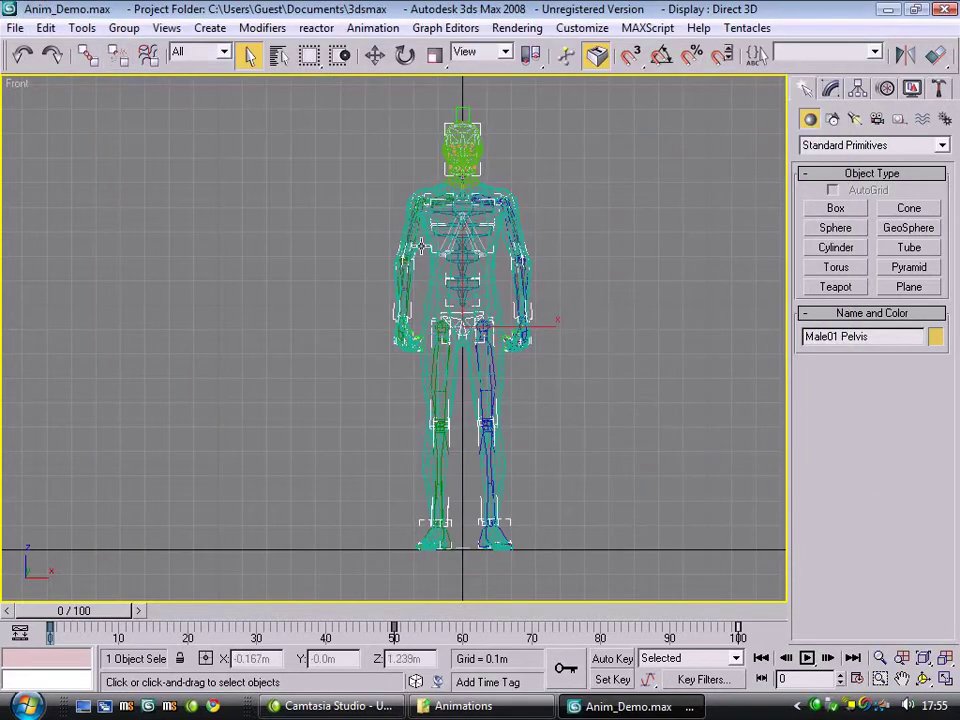
{"action": "left_click", "coordinate": [463, 268]}
{"action": "left_click", "coordinate": [464, 268]}
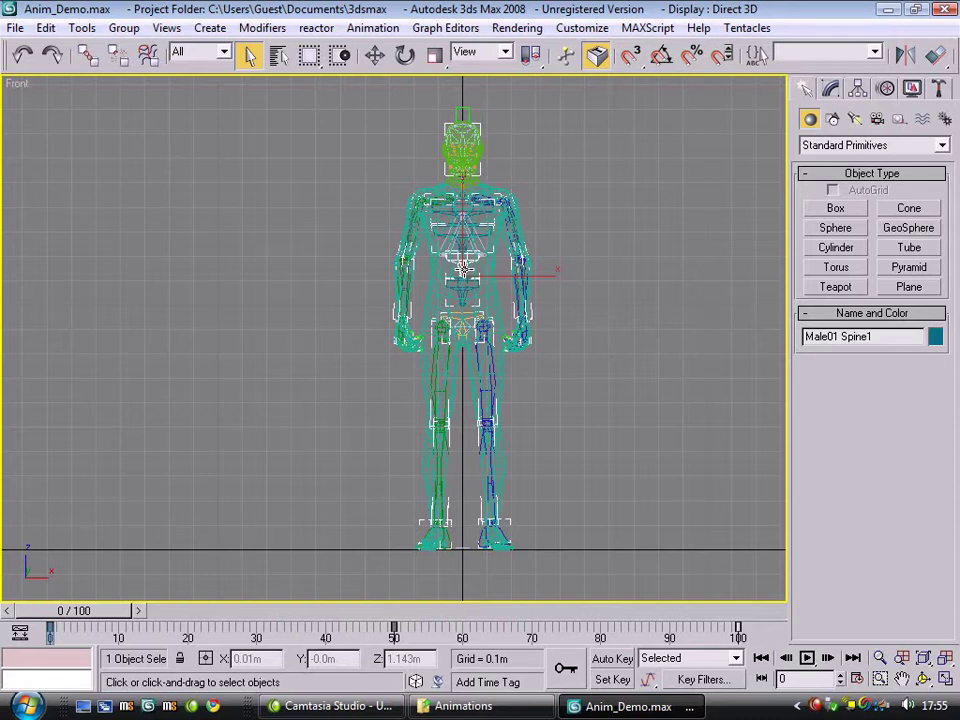
{"action": "middle_click_drag", "start_coordinate": [352, 203], "coordinate": [314, 212]}
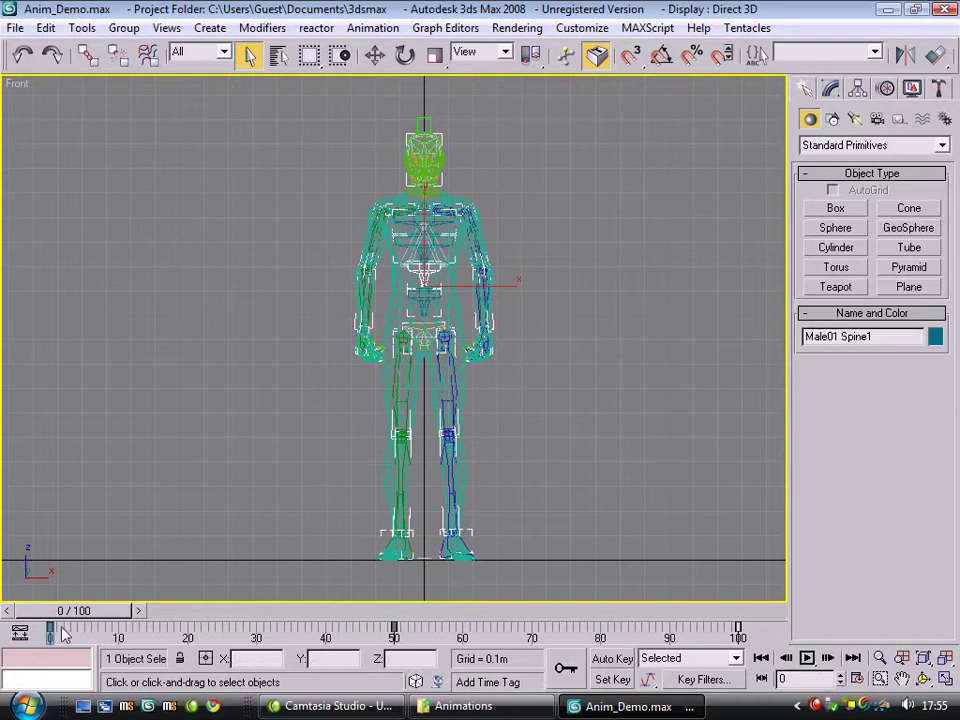
{"action": "left_click_drag", "start_coordinate": [75, 610], "coordinate": [288, 610]}
{"action": "left_click_drag", "start_coordinate": [81, 612], "coordinate": [4, 612]}
Start an export as a Cal3D Animation File with the K: drive as destination
{"action": "left_click", "coordinate": [16, 28]}
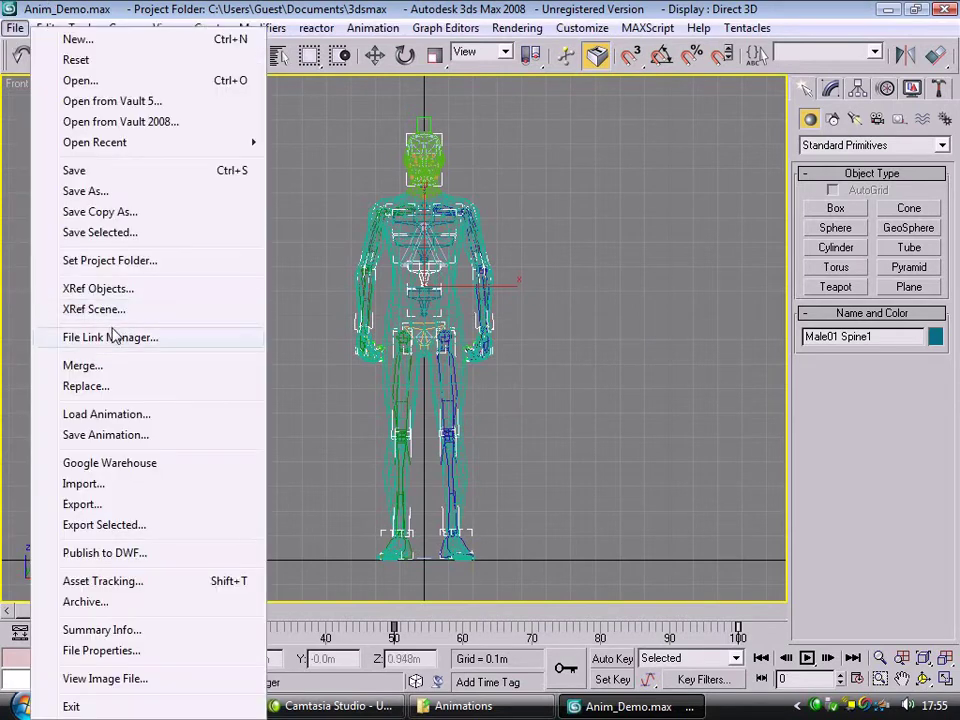
{"action": "left_click", "coordinate": [104, 505]}
{"action": "left_click", "coordinate": [195, 310]}
{"action": "left_click", "coordinate": [176, 397]}
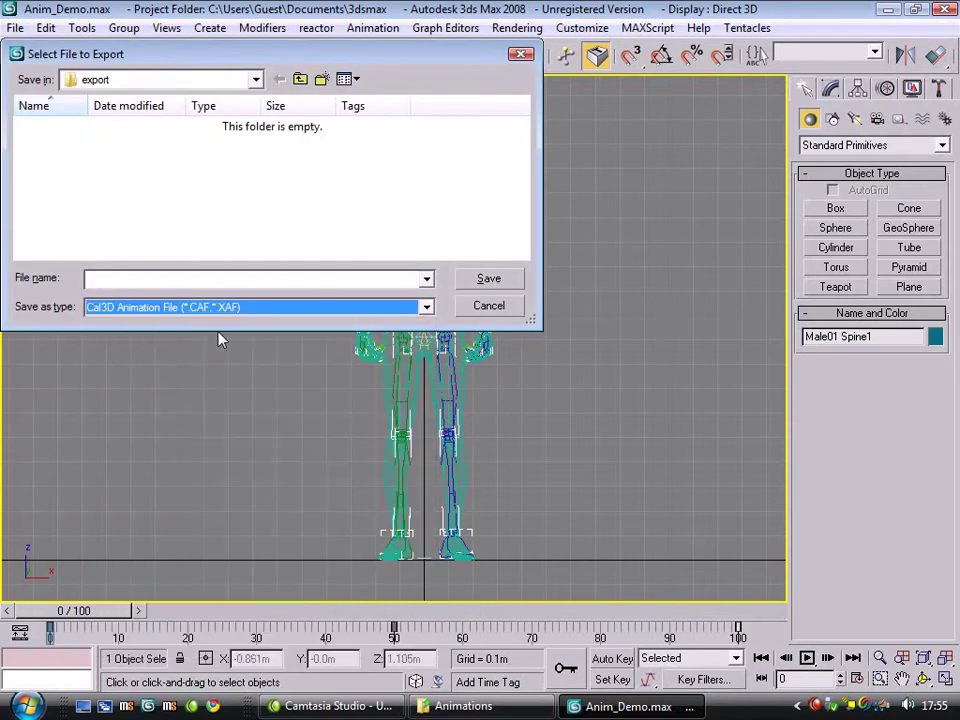
{"action": "left_click", "coordinate": [167, 82]}
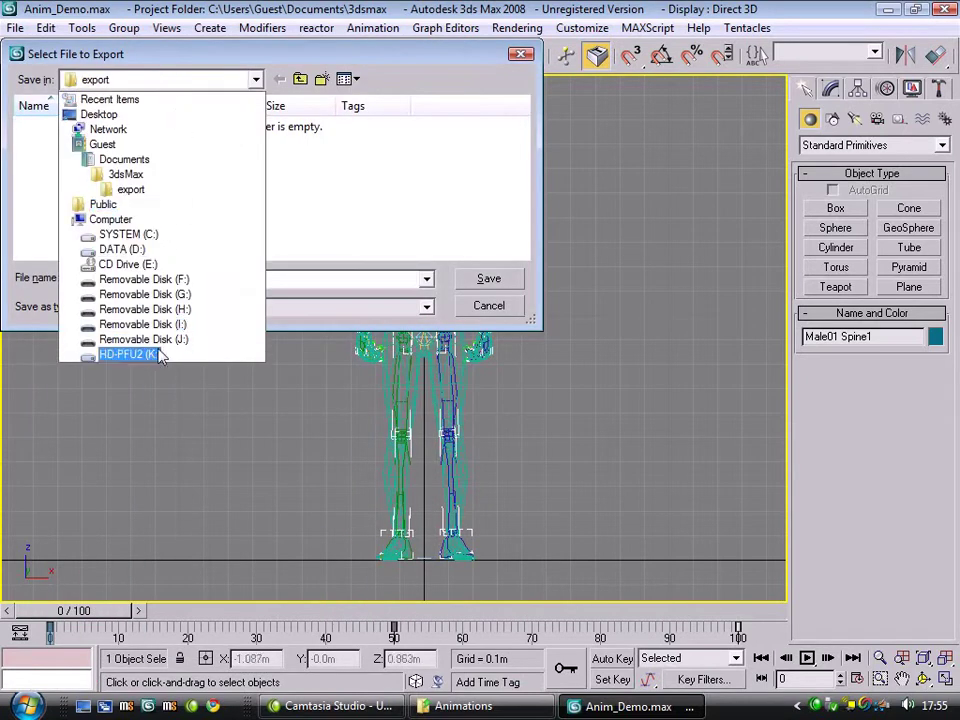
{"action": "left_click", "coordinate": [160, 352]}
Save to Moviestorm_Trunk\AddOn\ExportDemo\Data\Puppets\Male01\Animations as ExportCrouch_Start
{"action": "left_click_drag", "start_coordinate": [523, 116], "coordinate": [536, 184]}
{"action": "double_click", "coordinate": [390, 178]}
{"action": "double_click", "coordinate": [62, 126]}
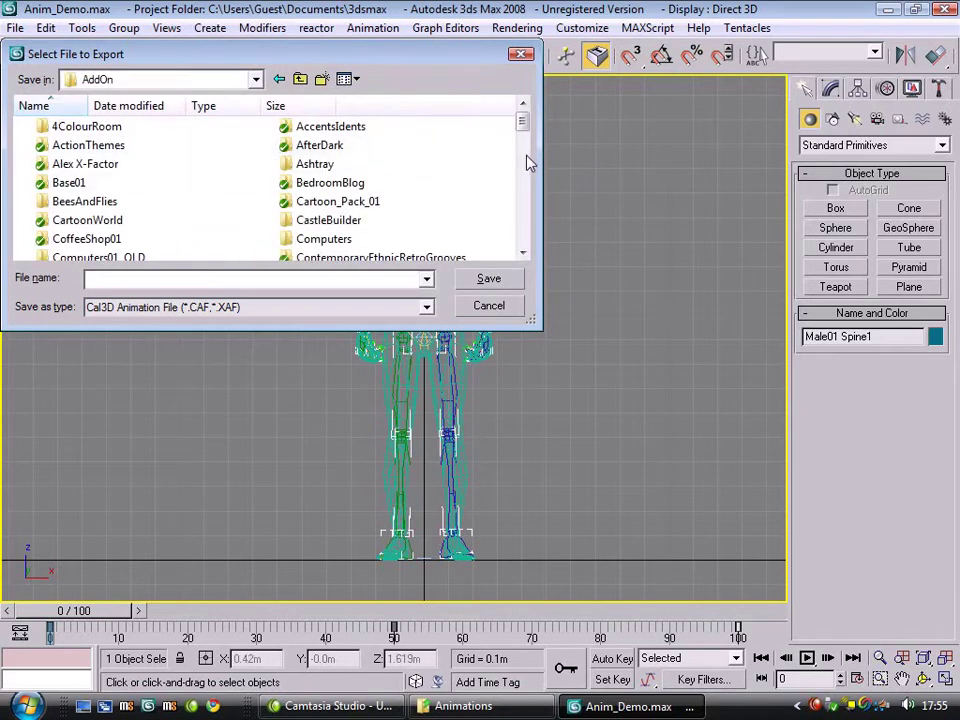
{"action": "scroll", "coordinate": [290, 170], "scroll_direction": "down", "scroll_amount": 3}
{"action": "double_click", "coordinate": [80, 223]}
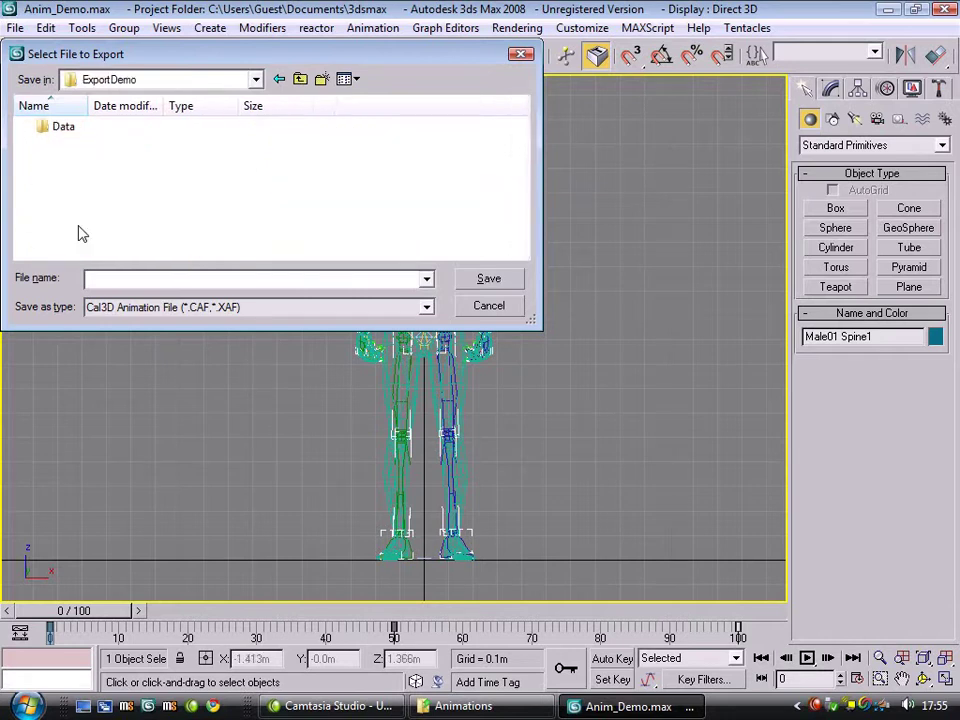
{"action": "double_click", "coordinate": [42, 127]}
{"action": "double_click", "coordinate": [38, 126]}
{"action": "double_click", "coordinate": [70, 127]}
{"action": "double_click", "coordinate": [305, 129]}
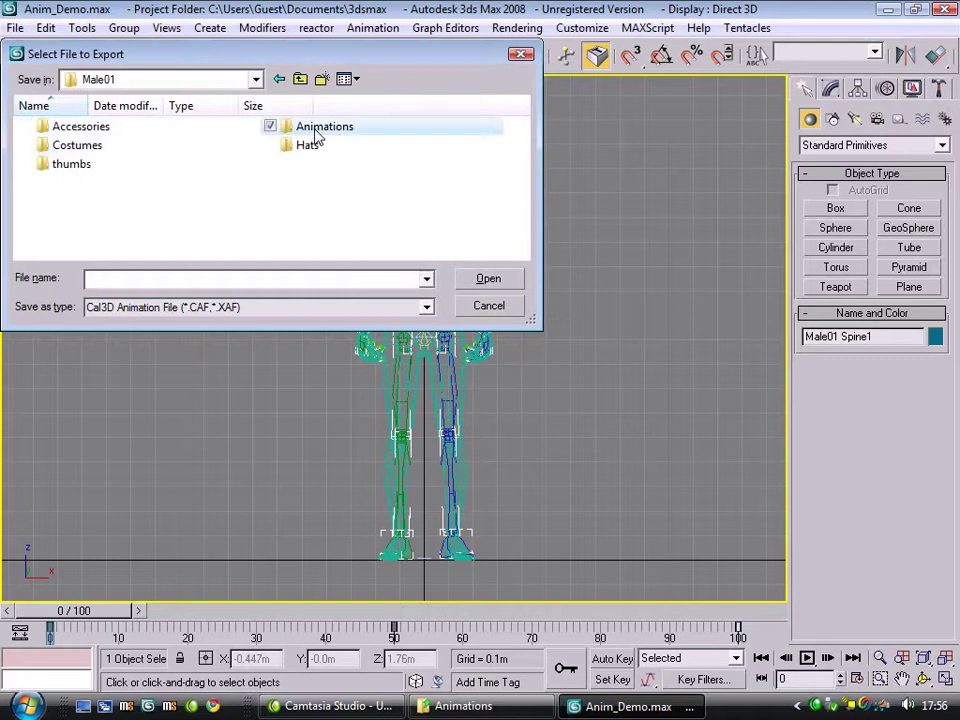
{"action": "left_click", "coordinate": [165, 280]}
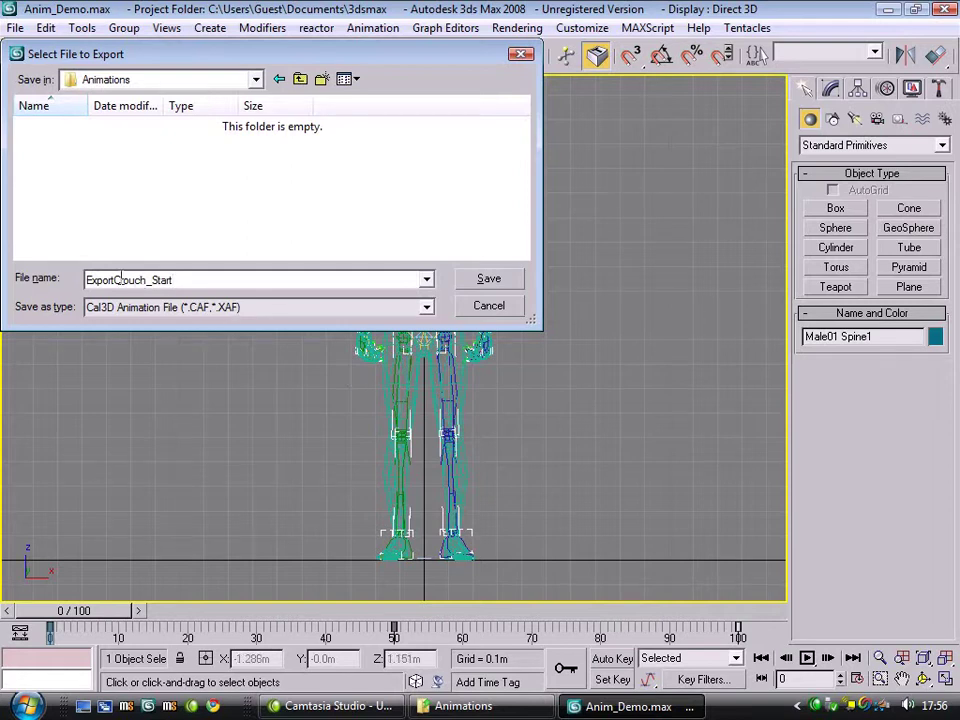
{"action": "left_click", "coordinate": [489, 281]}
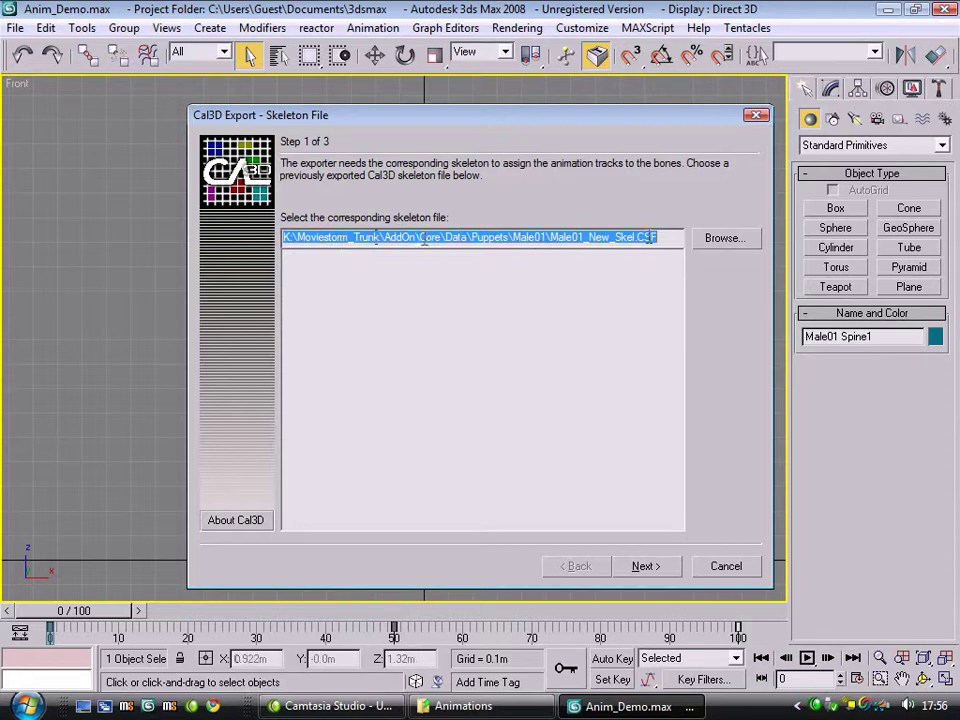
Accept the skeleton steps, set End Frame to 50, and finish the Cal3D export
{"action": "left_click", "coordinate": [645, 566]}
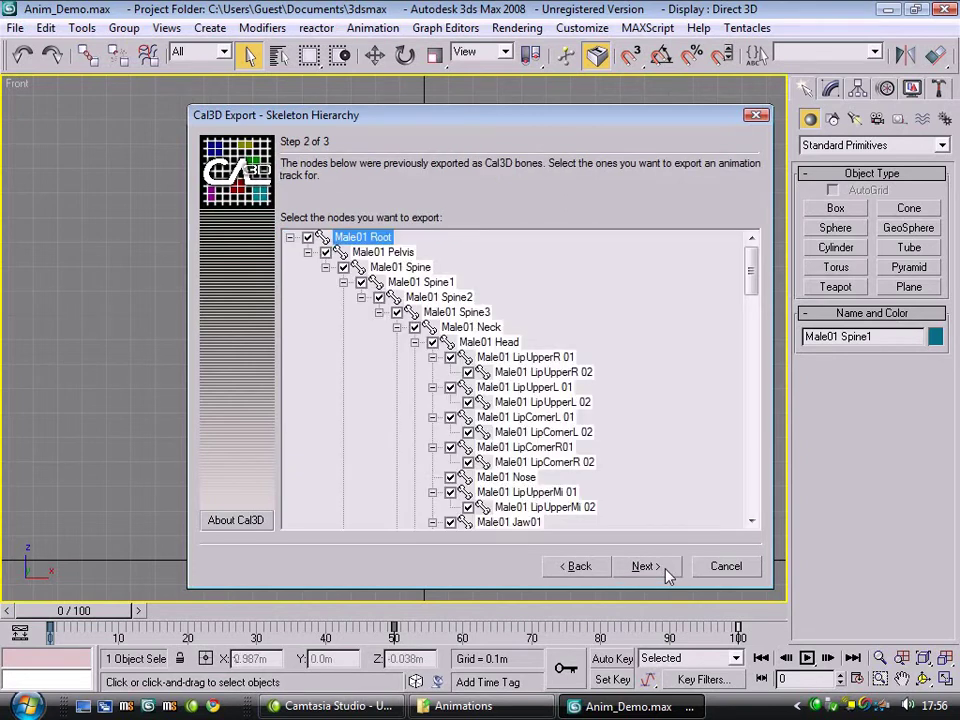
{"action": "mouse_move", "coordinate": [750, 264]}
{"action": "left_mouse_down"}
{"action": "mouse_move", "coordinate": [739, 504]}
{"action": "mouse_move", "coordinate": [741, 249]}
{"action": "left_mouse_up"}
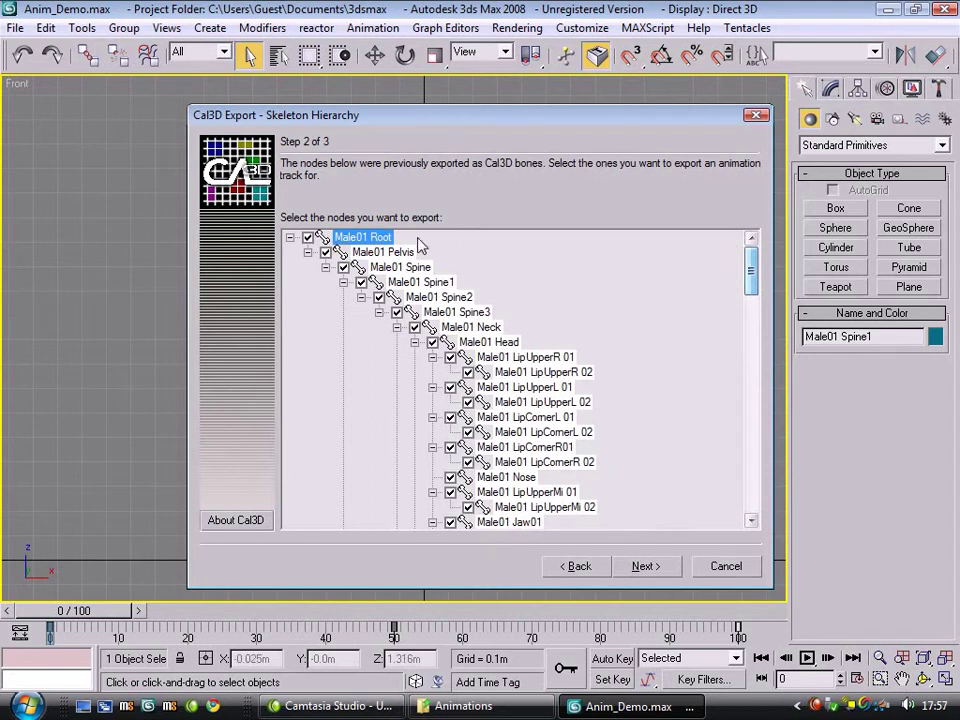
{"action": "left_click_drag", "start_coordinate": [420, 247], "coordinate": [430, 260]}
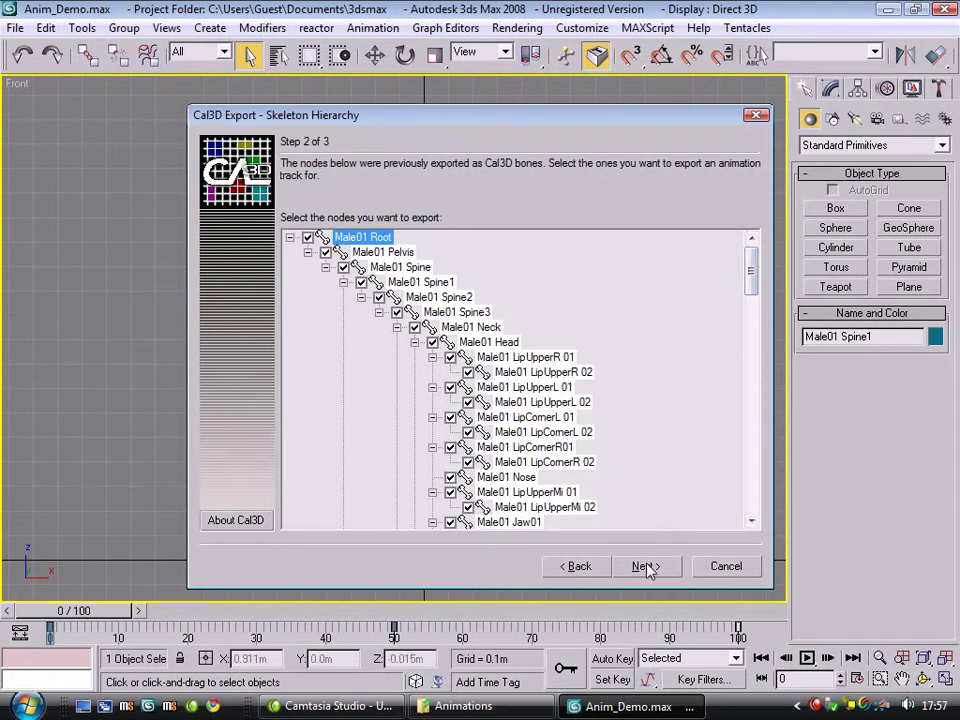
{"action": "left_click", "coordinate": [645, 566]}
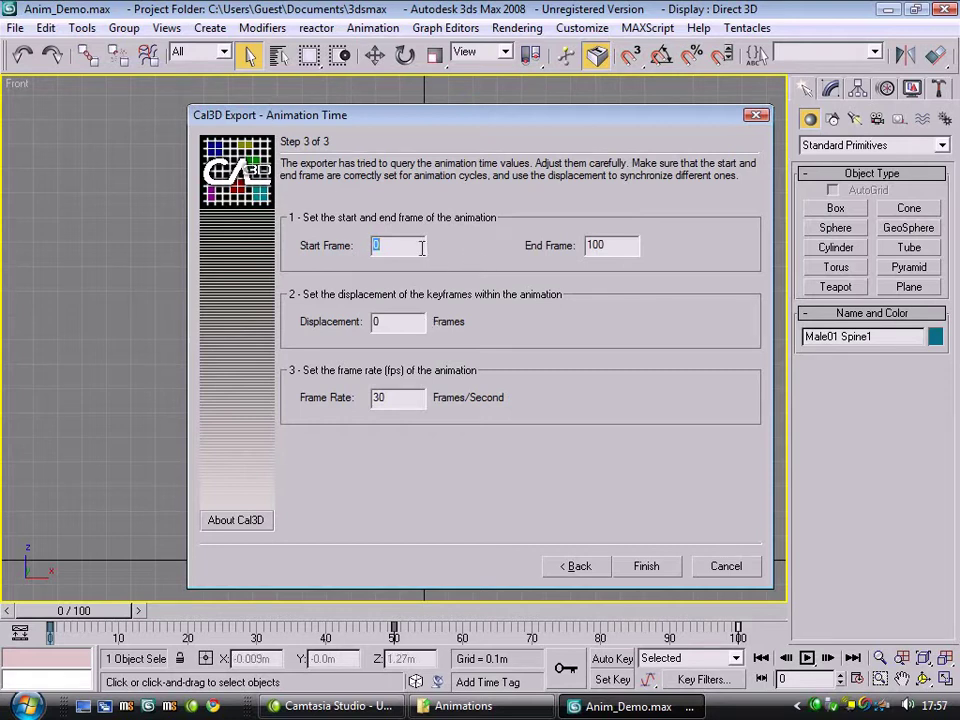
{"action": "double_click", "coordinate": [628, 248]}
{"action": "type", "text": "50"}
{"action": "left_click", "coordinate": [650, 566]}
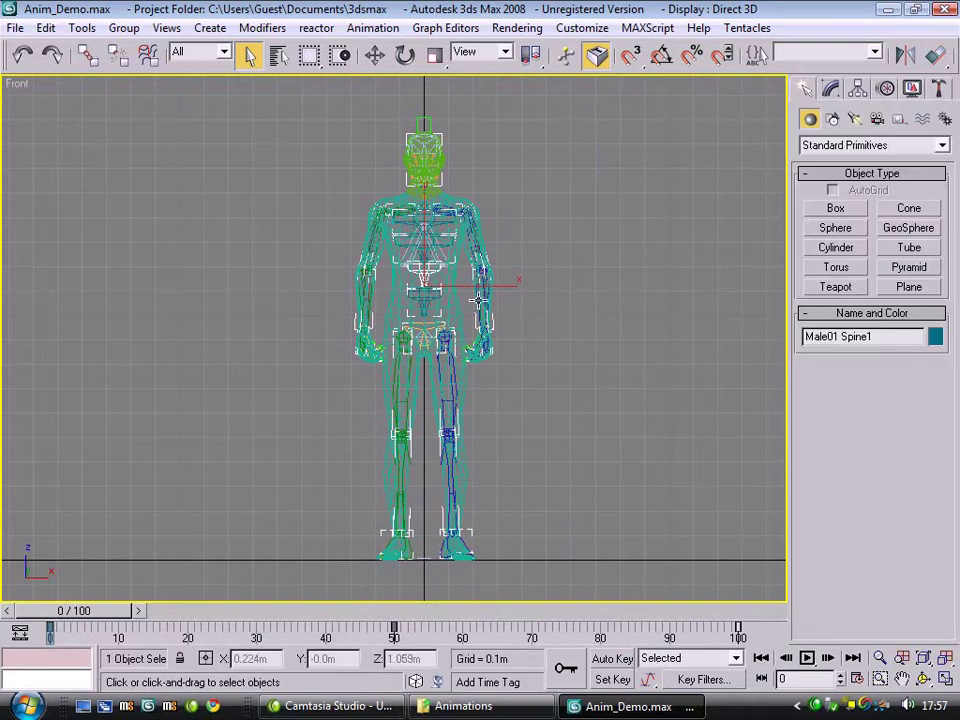
Start a new export named ExportCrouch_Stop, adapted from the ExportCrouch_Start file name
{"action": "key", "text": "alt+f"}
{"action": "key", "text": "e"}
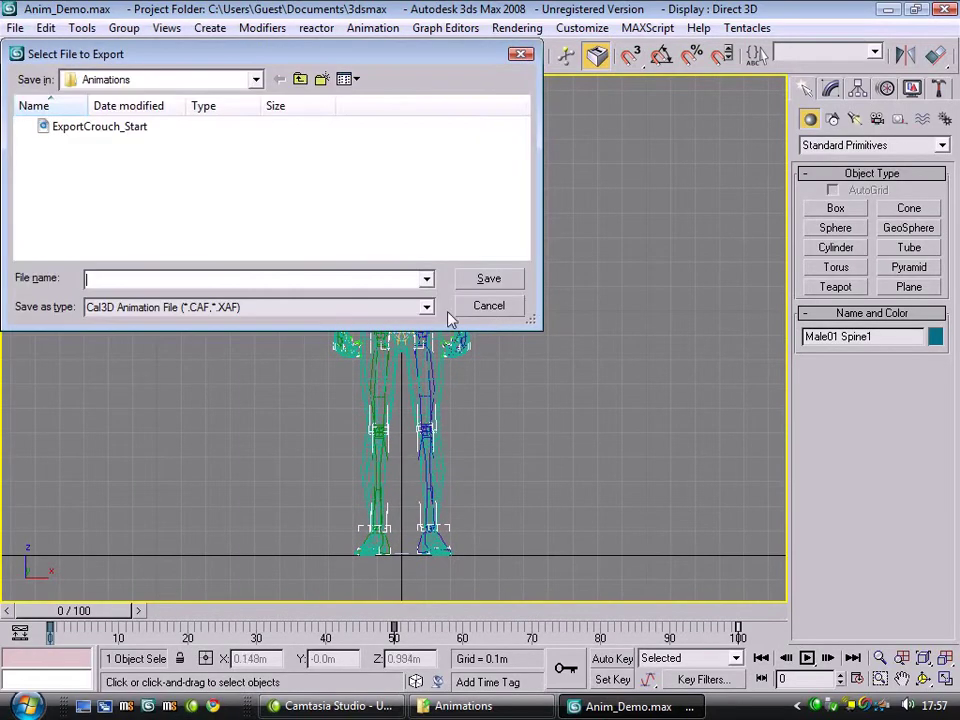
{"action": "left_click", "coordinate": [108, 127]}
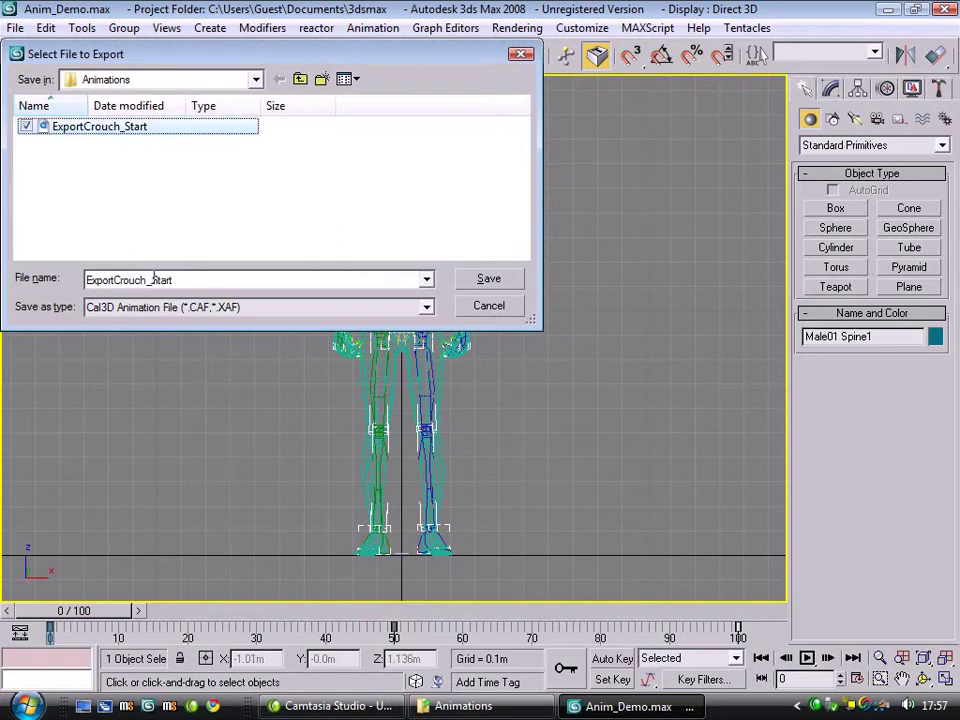
{"action": "left_click", "coordinate": [155, 280]}
{"action": "left_click_drag", "start_coordinate": [153, 280], "coordinate": [209, 281]}
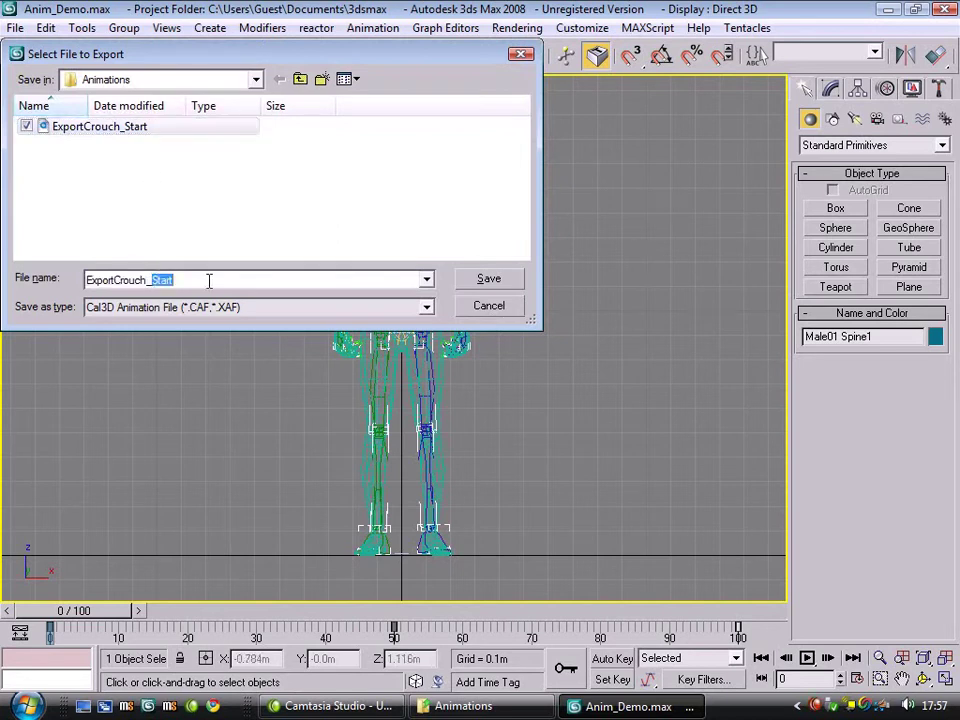
{"action": "type", "text": "Stop"}
{"action": "key", "text": "Return"}
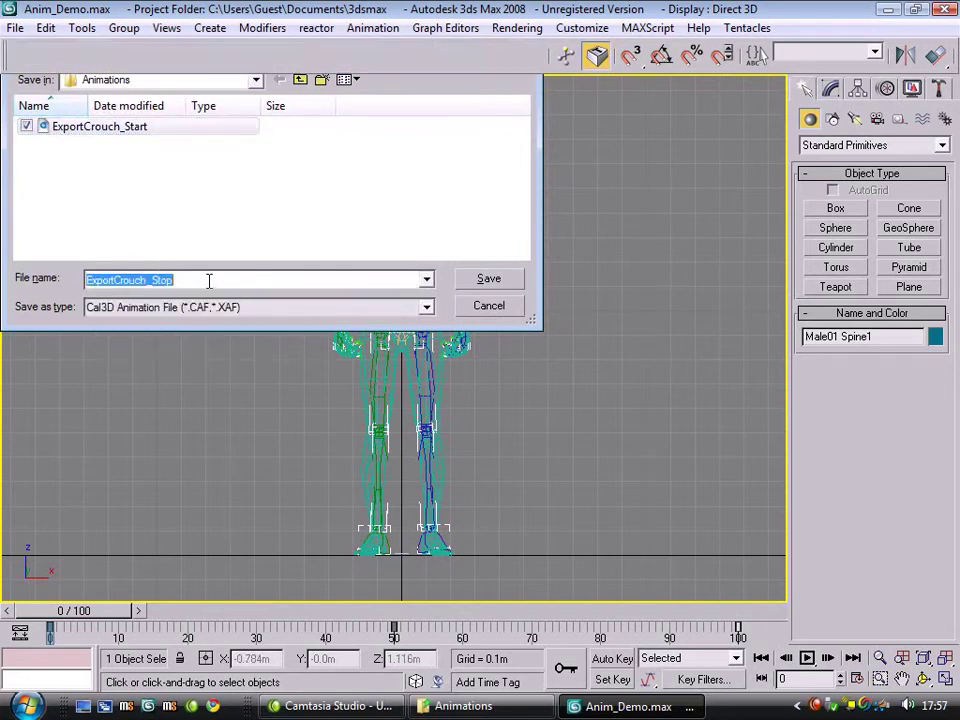
Skip the skeleton steps and set the Start Frame to 50
{"action": "left_click", "coordinate": [646, 566]}
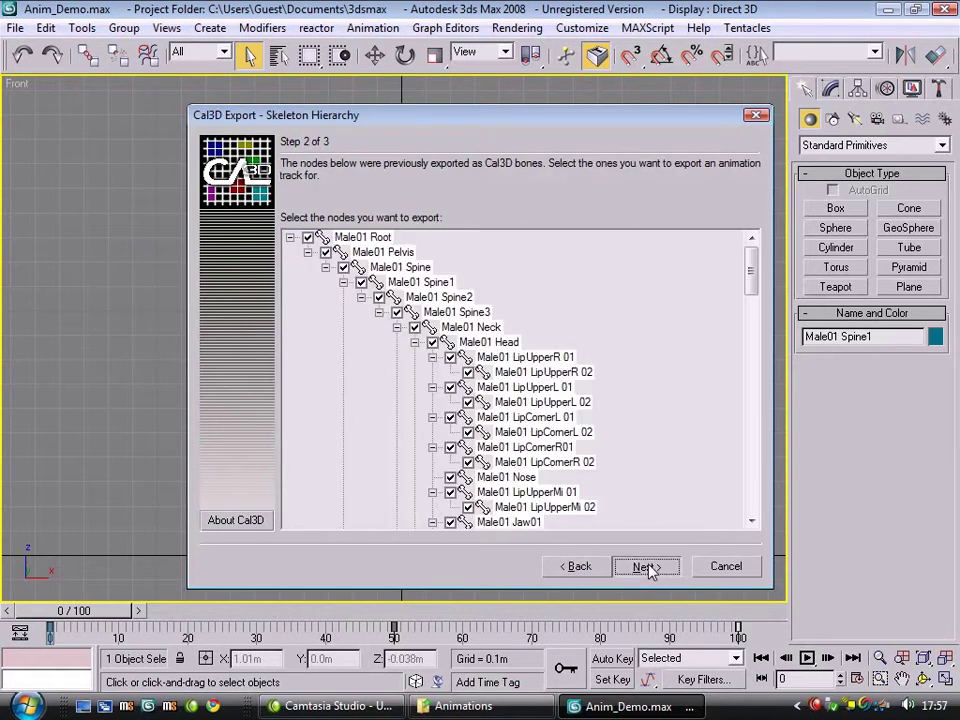
{"action": "left_click", "coordinate": [646, 566]}
{"action": "double_click", "coordinate": [378, 244]}
{"action": "type", "text": "50"}
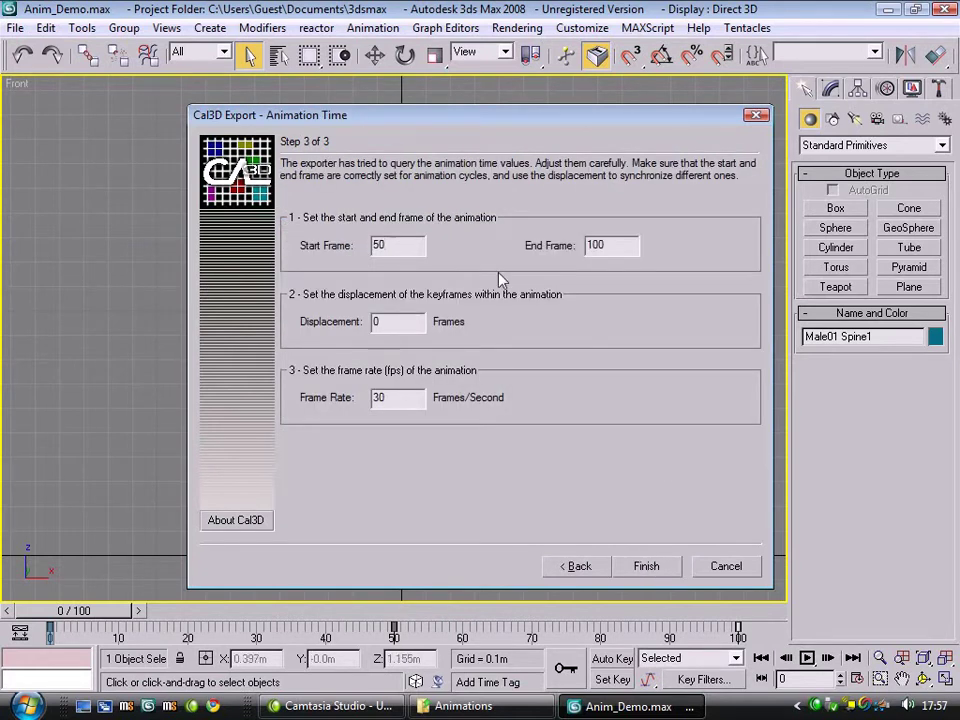
Finish the ExportCrouch_Stop export, scrub the animation, and quit 3ds Max without saving
{"action": "left_click", "coordinate": [656, 568]}
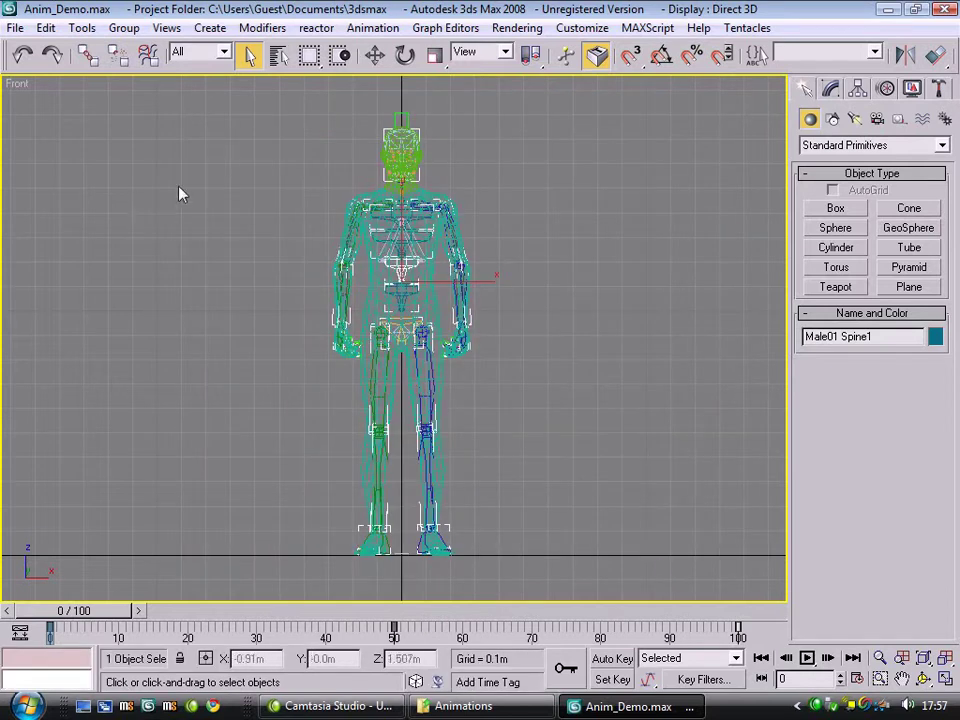
{"action": "middle_click_drag", "start_coordinate": [337, 189], "coordinate": [193, 480], "text": "alt"}
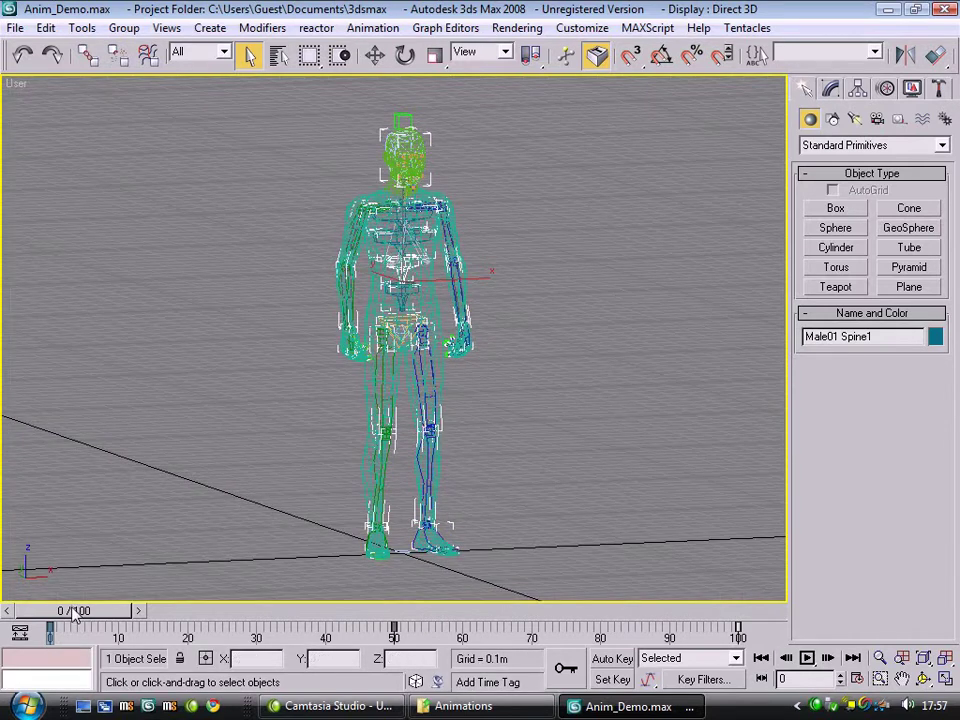
{"action": "left_click_drag", "start_coordinate": [72, 615], "coordinate": [4, 538]}
{"action": "left_click", "coordinate": [945, 9]}
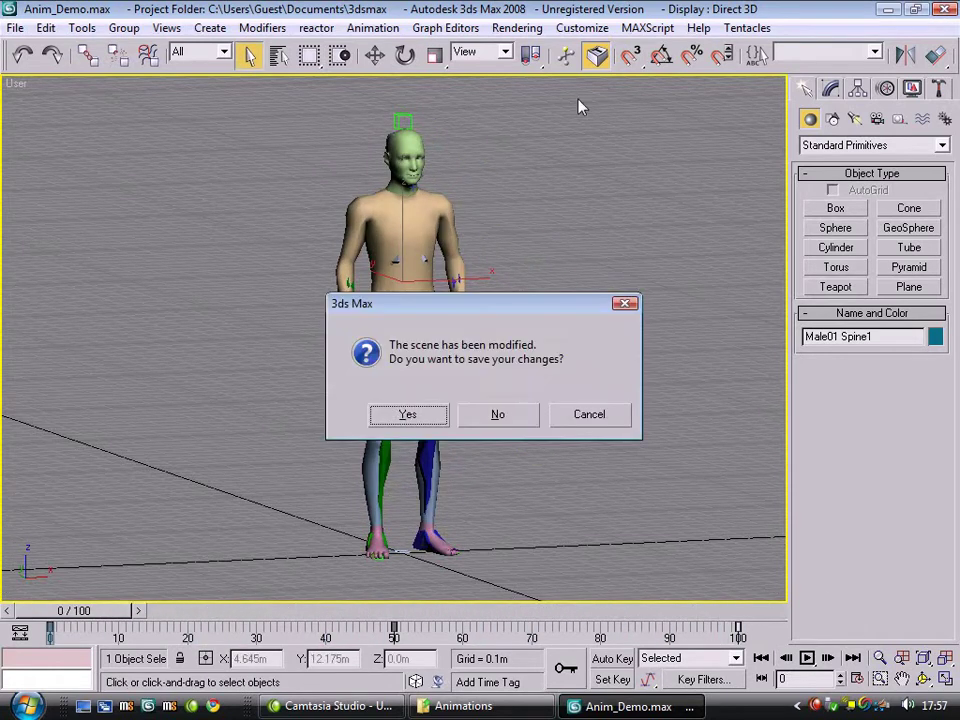
{"action": "left_click", "coordinate": [486, 424]}
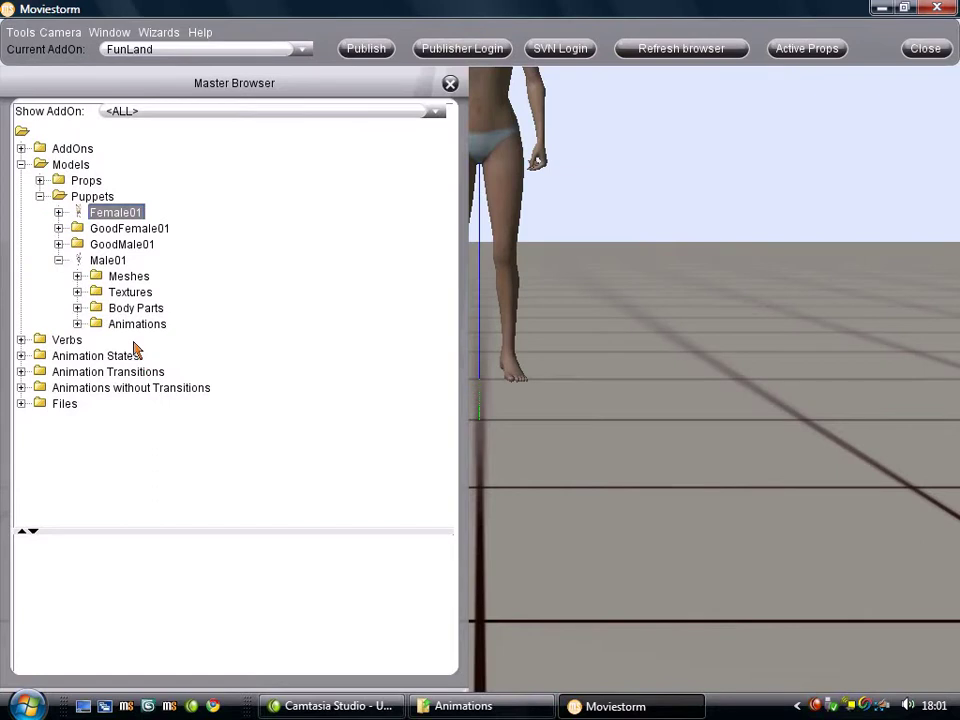
Expand Male01's Animations folder and preview ExportCrouch_Start and ExportCrouch_Stop on the figure
{"action": "left_click", "coordinate": [135, 326]}
{"action": "left_click", "coordinate": [77, 324]}
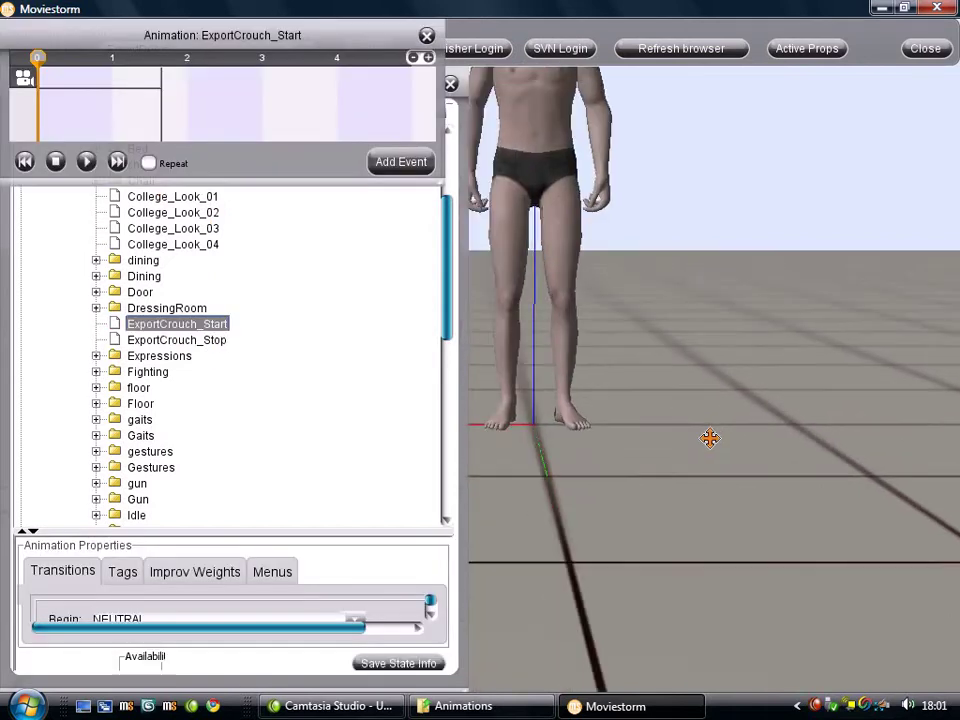
{"action": "left_click", "coordinate": [87, 162]}
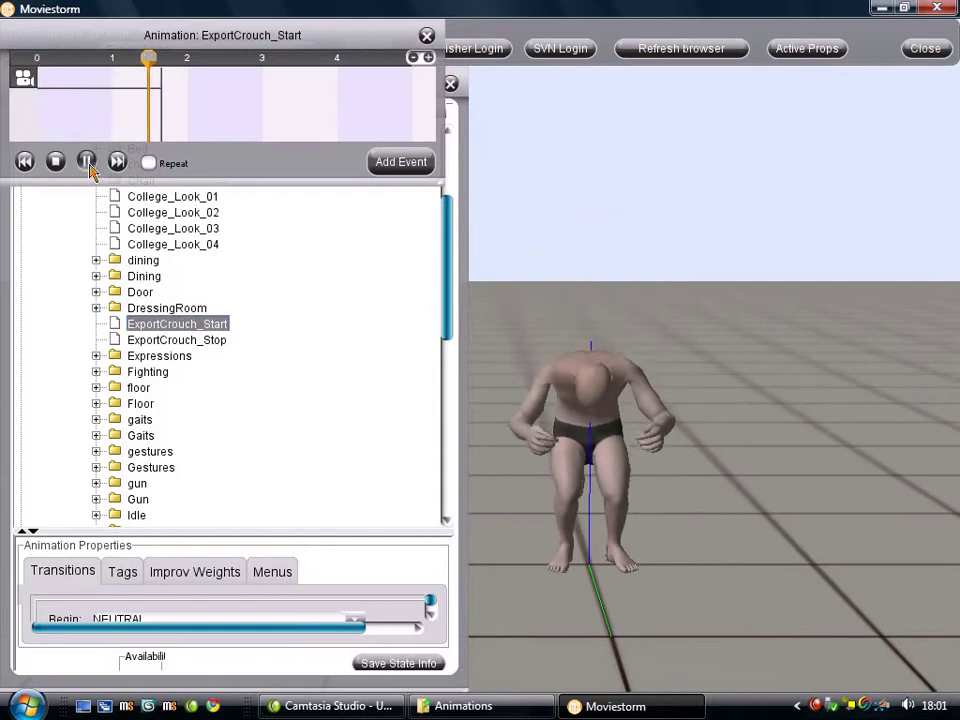
{"action": "left_click", "coordinate": [190, 340]}
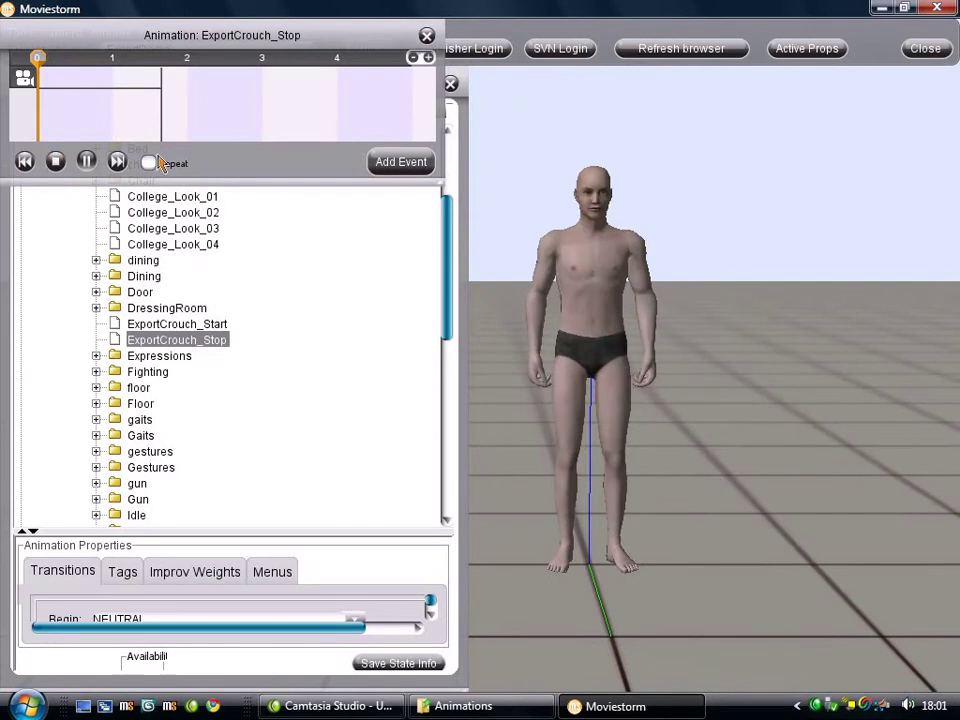
{"action": "left_click", "coordinate": [170, 324]}
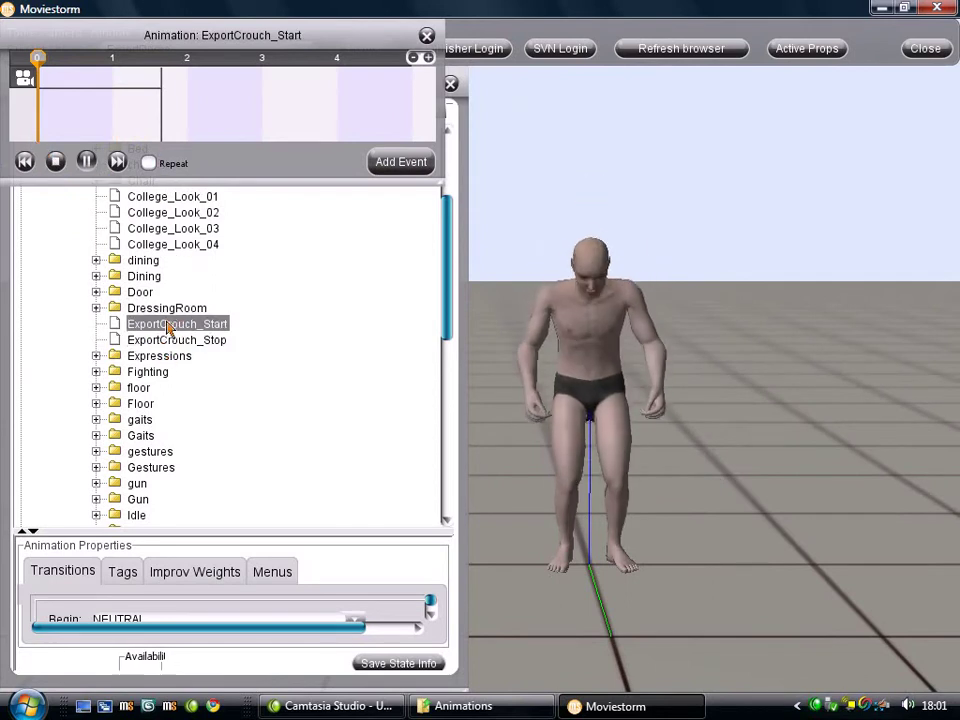
Set the ExportCrouch_Start transition Begin to IDLE and End to EXPORTCROUCH
{"action": "left_click_drag", "start_coordinate": [315, 537], "coordinate": [332, 326]}
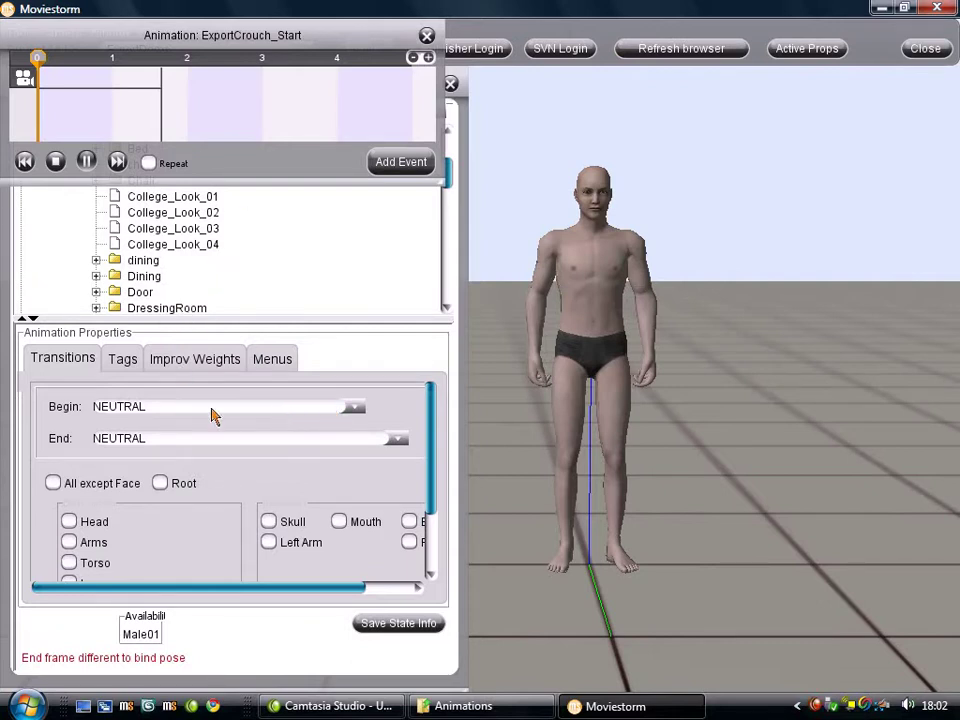
{"action": "left_click_drag", "start_coordinate": [182, 413], "coordinate": [30, 388]}
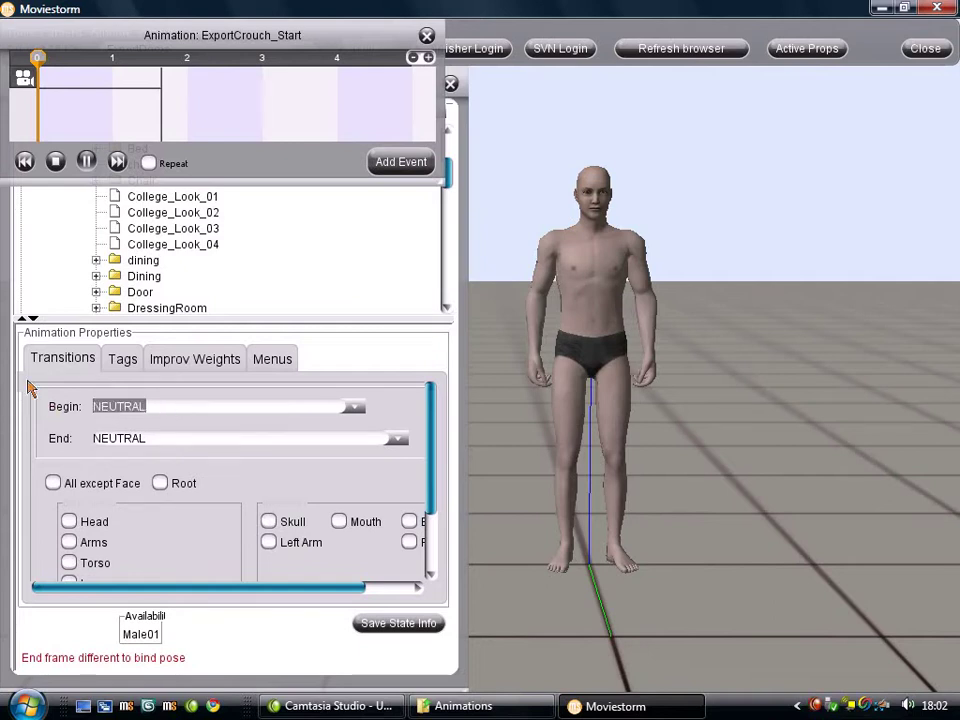
{"action": "type", "text": "IDLE"}
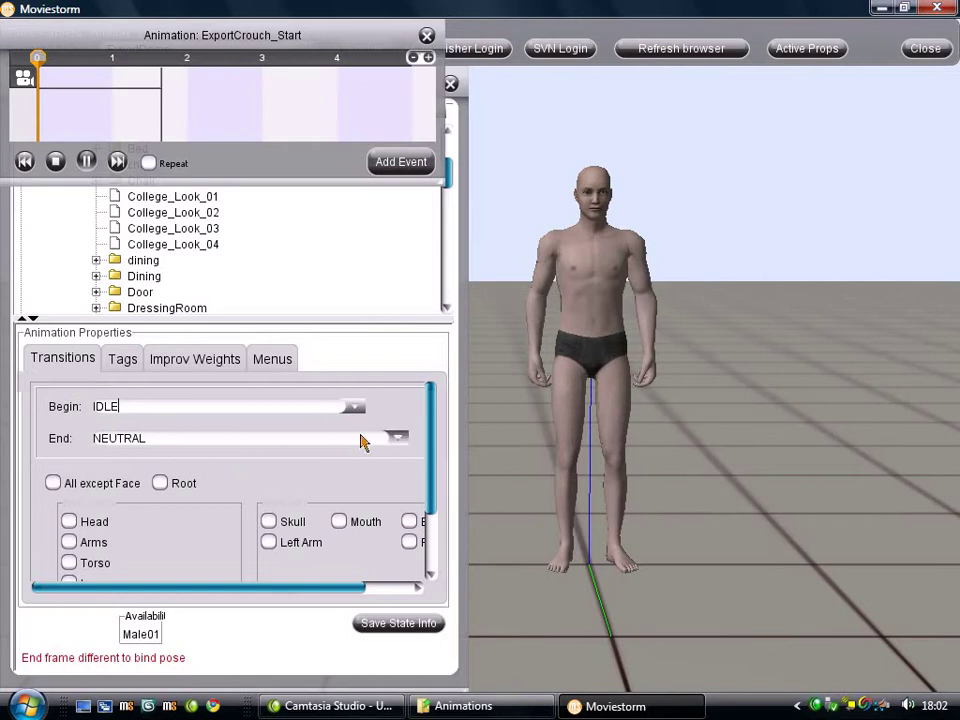
{"action": "left_click_drag", "start_coordinate": [362, 439], "coordinate": [36, 437]}
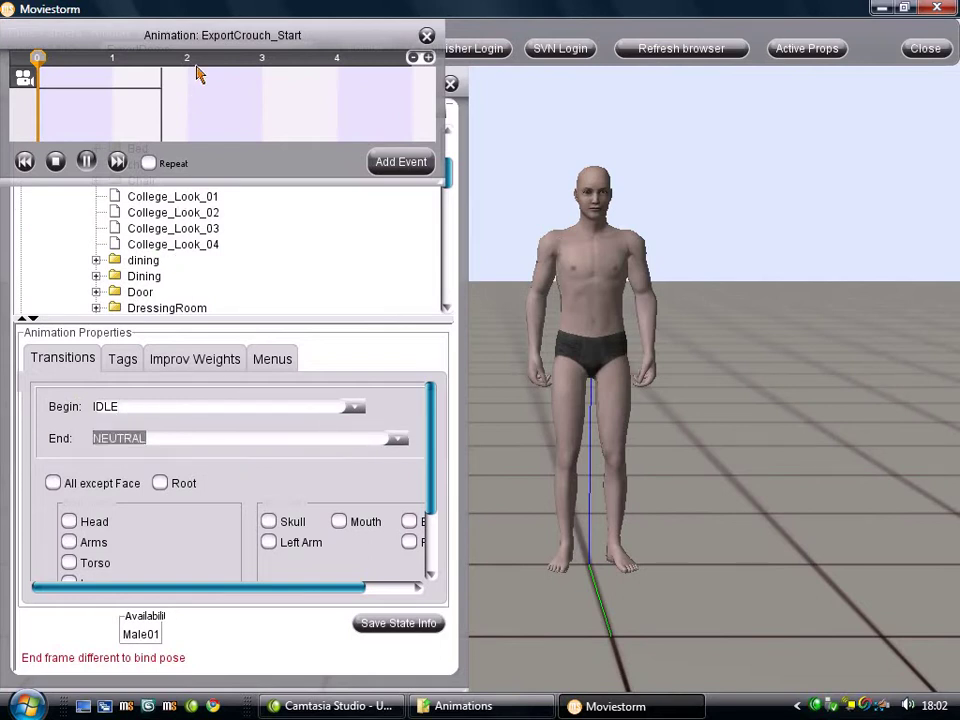
{"action": "type", "text": "EX"}
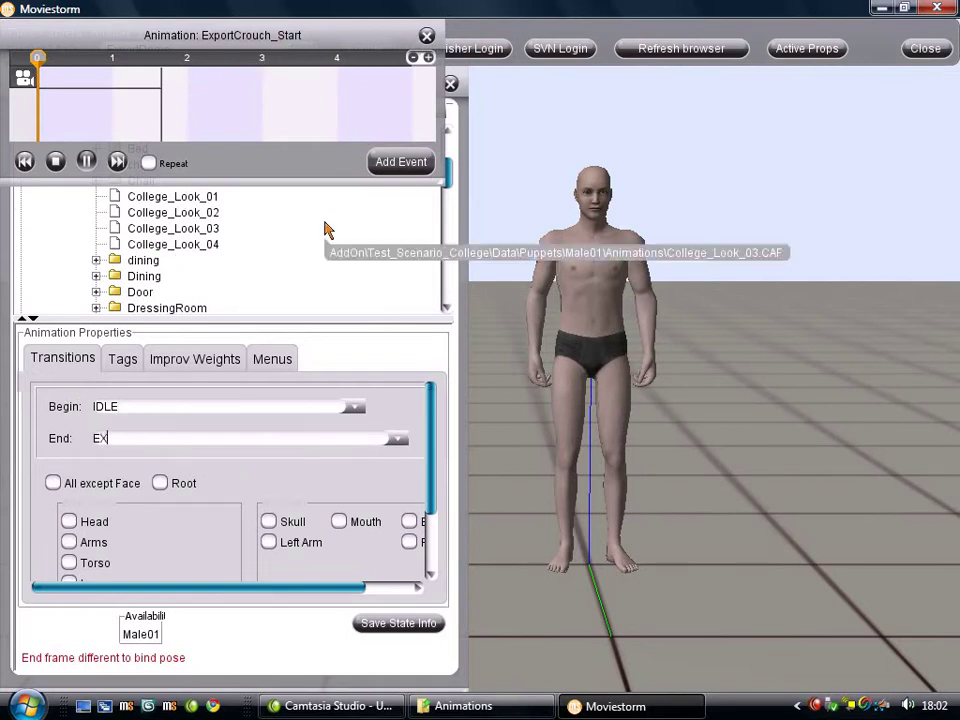
{"action": "type", "text": "portCrouch"}
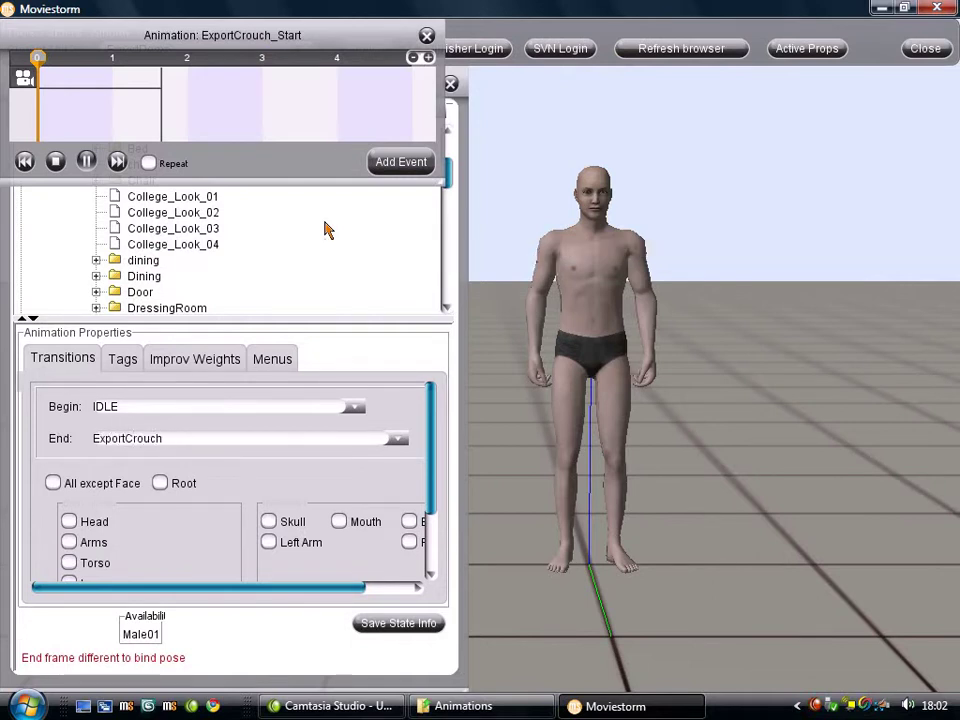
{"action": "left_click_drag", "start_coordinate": [167, 449], "coordinate": [96, 448]}
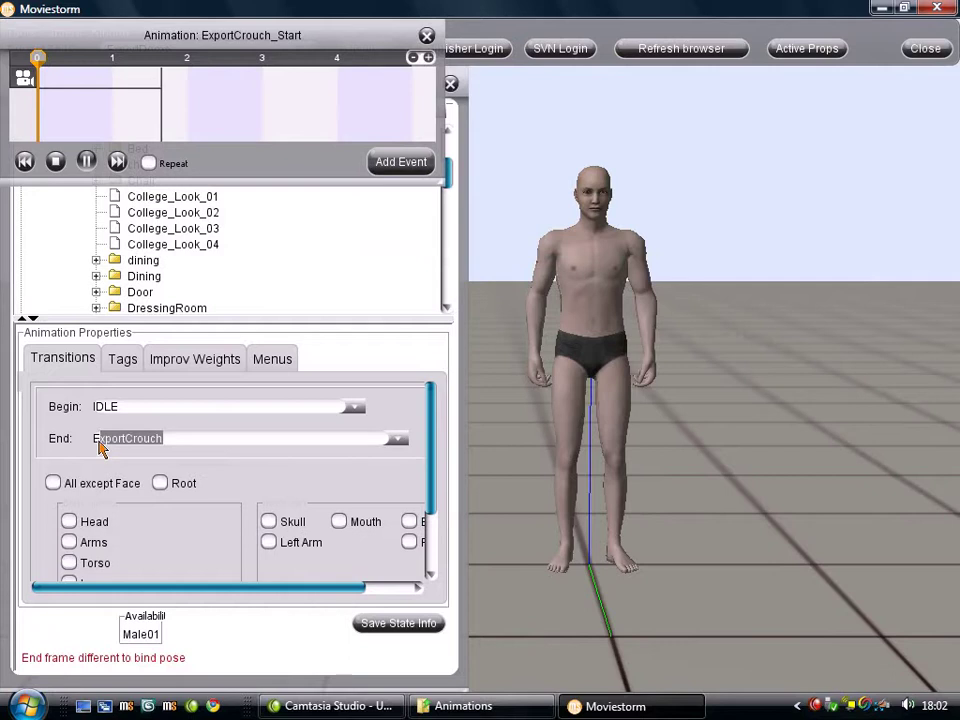
{"action": "type", "text": "XPORTCROUCH"}
{"action": "left_click_drag", "start_coordinate": [191, 439], "coordinate": [47, 436]}
{"action": "key", "text": "ctrl+c"}
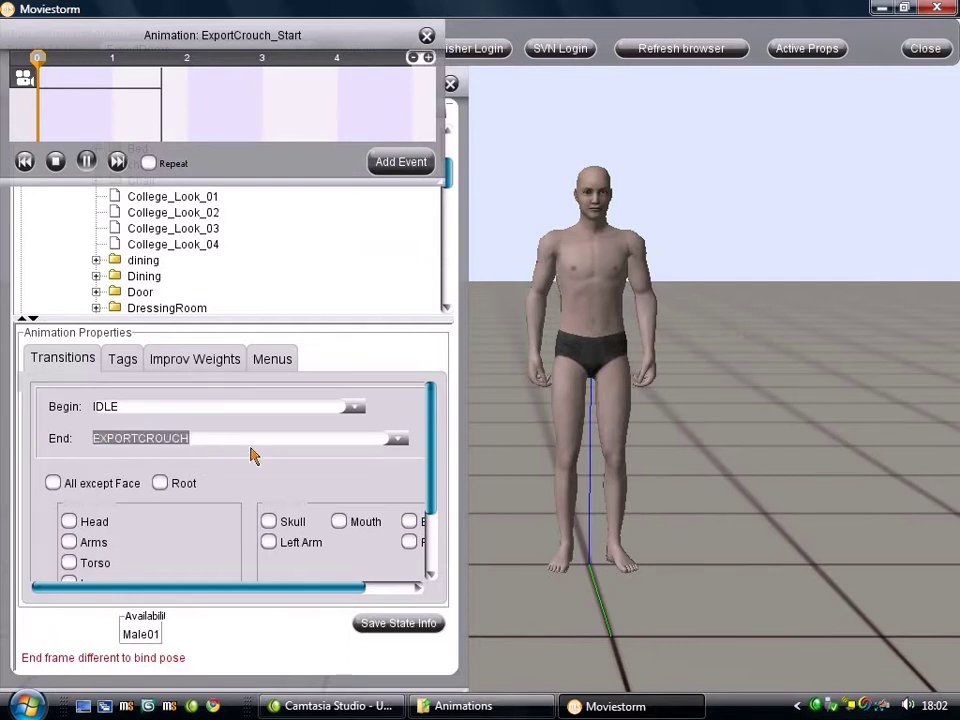
{"action": "scroll", "coordinate": [93, 449], "scroll_direction": "down", "scroll_amount": 3}
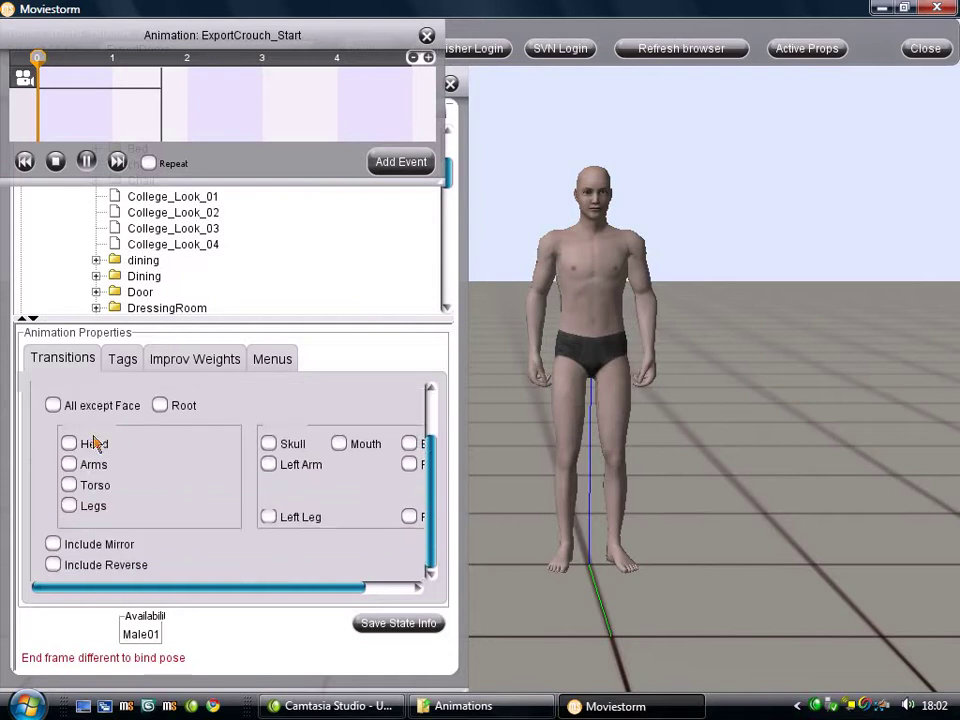
Tick All except Face for the ExportCrouch_Start transition
{"action": "left_click", "coordinate": [53, 406]}
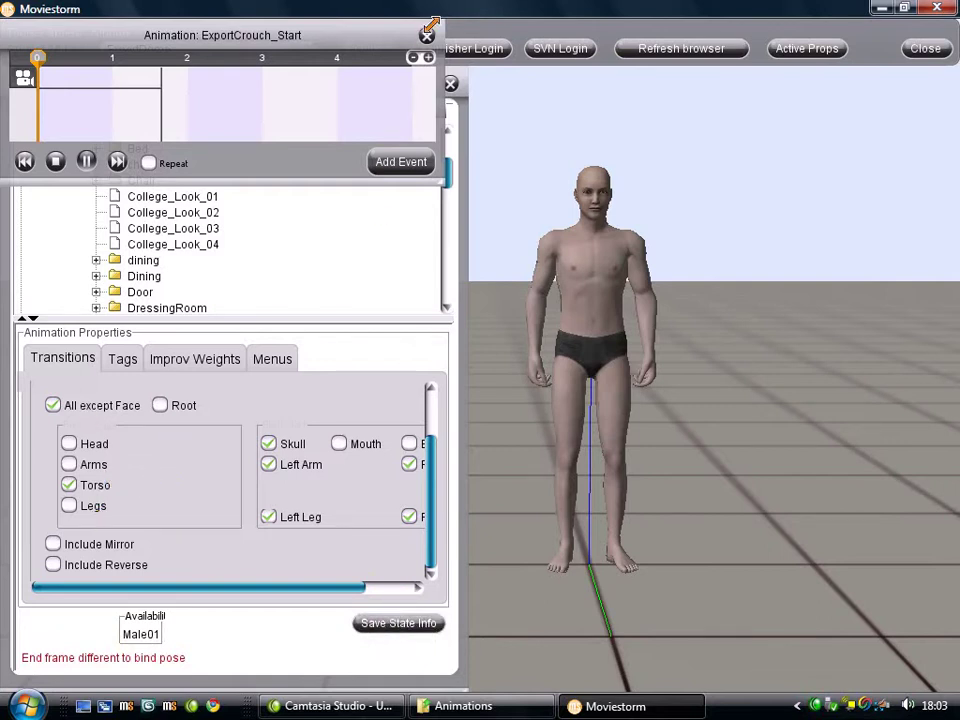
Close the ExportCrouch_Start window and open ExportCrouch_Stop for editing
{"action": "left_click_drag", "start_coordinate": [322, 24], "coordinate": [296, 100]}
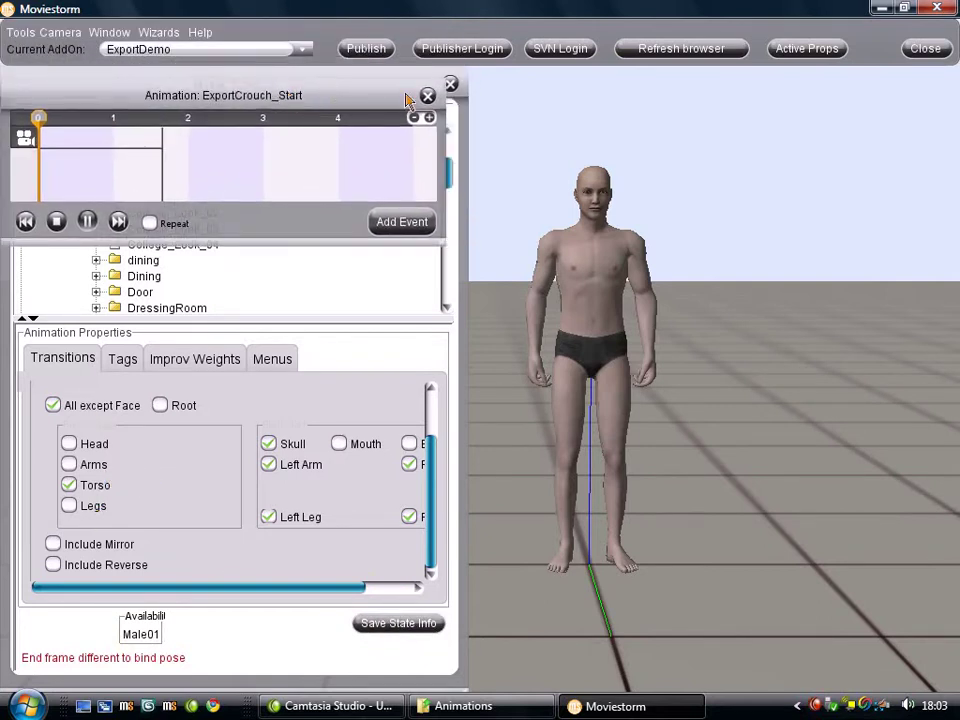
{"action": "left_click", "coordinate": [428, 95]}
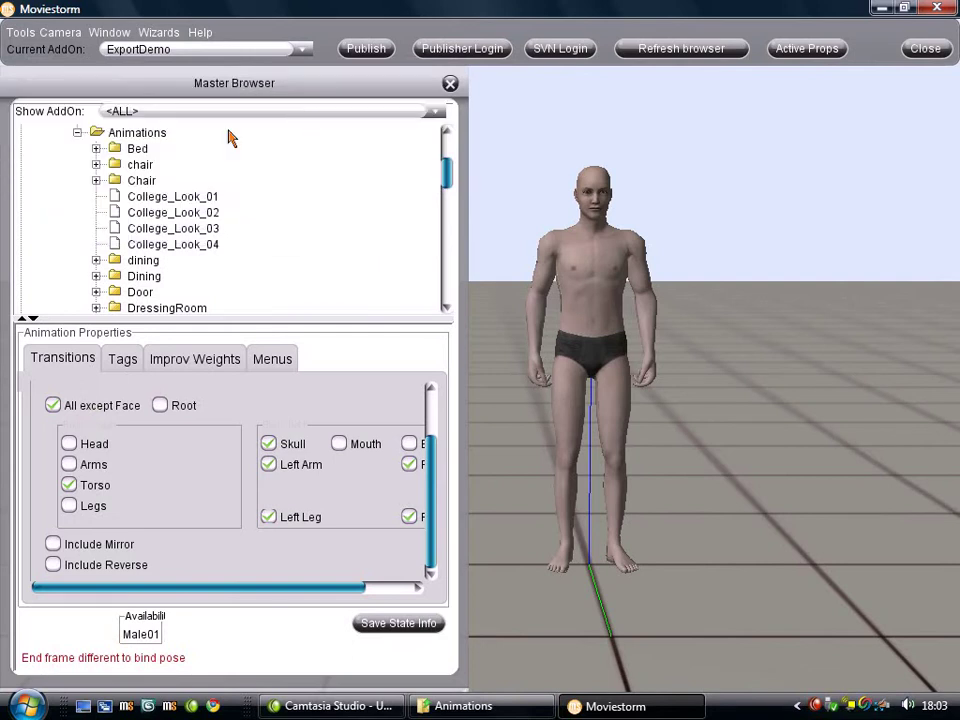
{"action": "left_click_drag", "start_coordinate": [457, 177], "coordinate": [452, 198]}
{"action": "double_click", "coordinate": [188, 250]}
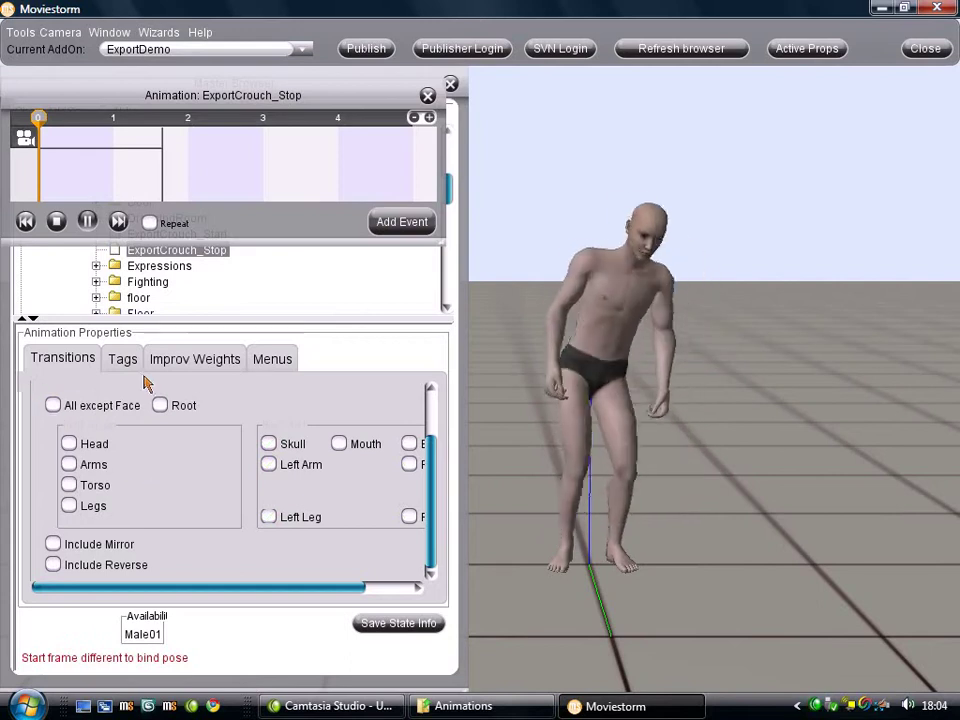
Change the transition Begin from NEUTRAL to EXPORTCROUCH and End to IDLE
{"action": "left_click_drag", "start_coordinate": [435, 459], "coordinate": [430, 401]}
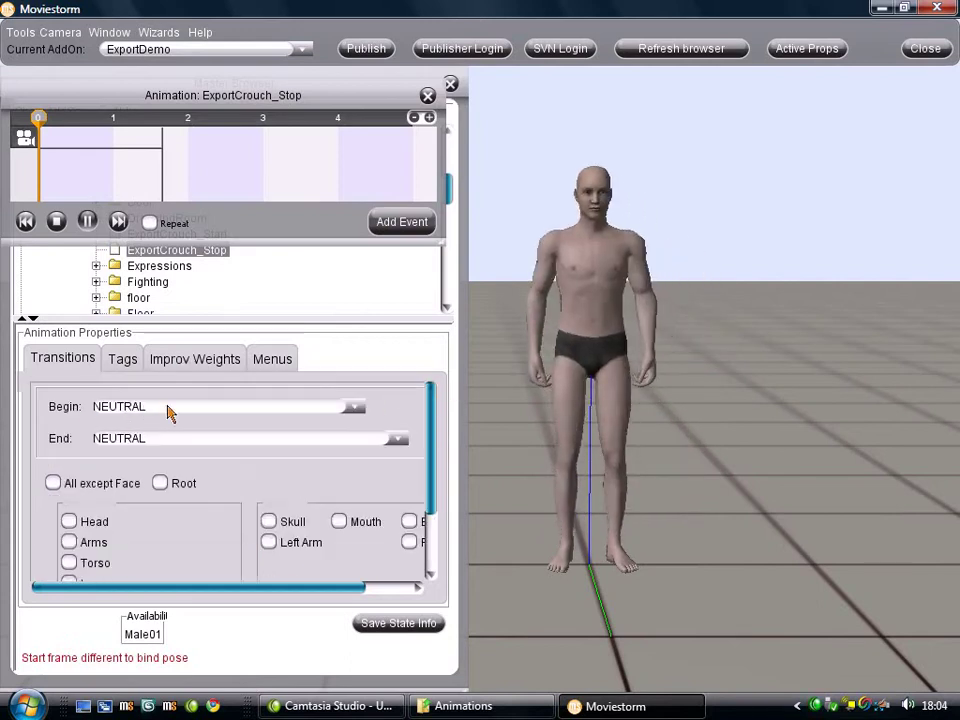
{"action": "left_click_drag", "start_coordinate": [148, 406], "coordinate": [30, 404]}
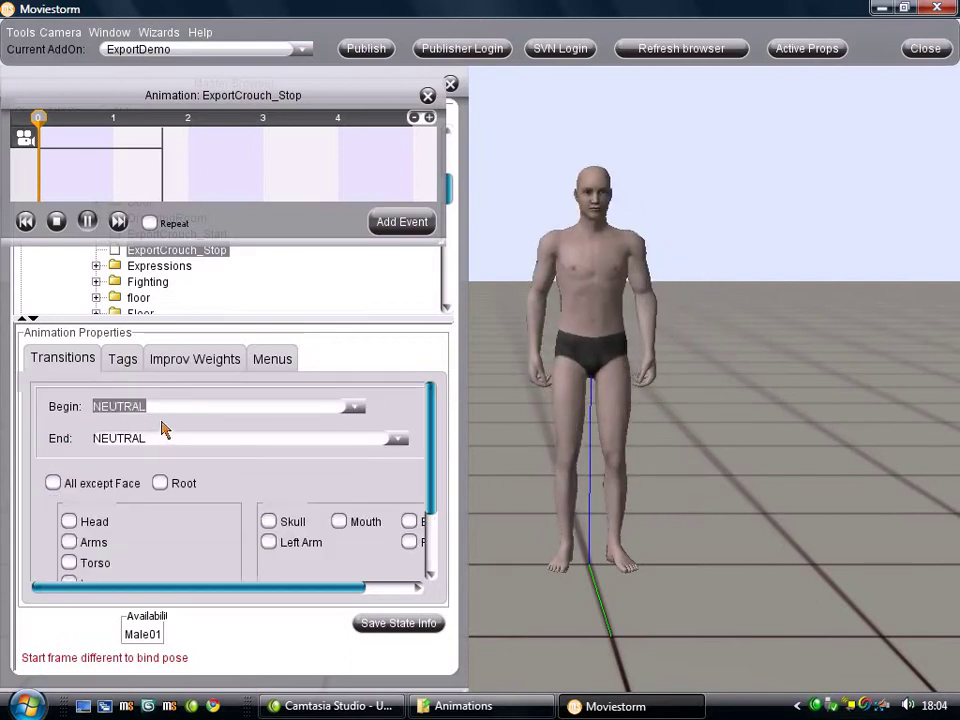
{"action": "key", "text": "ctrl+v"}
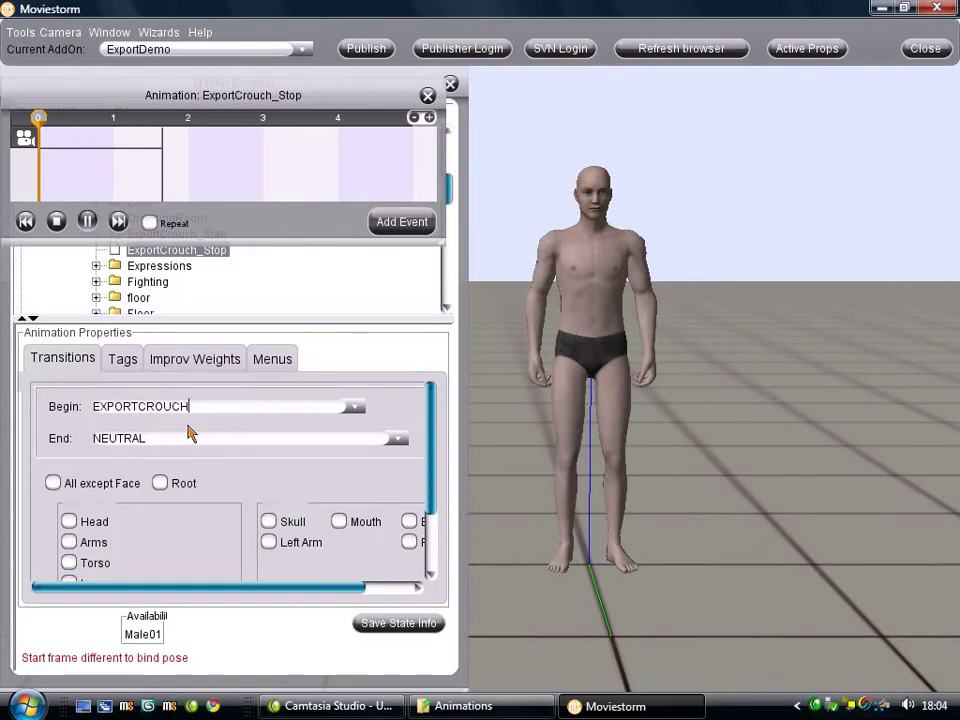
{"action": "left_click_drag", "start_coordinate": [190, 436], "coordinate": [40, 414]}
{"action": "type", "text": "IDLE"}
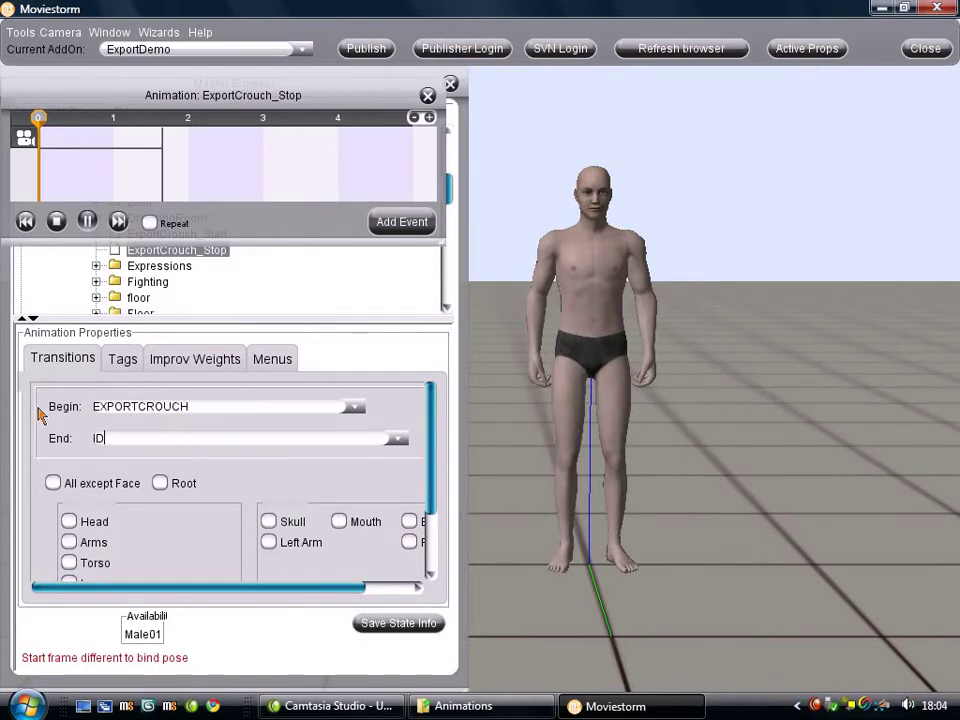
Tick All except Face plus Torso, save the state info, and close the window
{"action": "left_click", "coordinate": [53, 483]}
{"action": "scroll", "coordinate": [100, 490], "scroll_direction": "down", "scroll_amount": 1}
{"action": "left_click", "coordinate": [70, 516]}
{"action": "scroll", "coordinate": [115, 567], "scroll_direction": "down", "scroll_amount": 1}
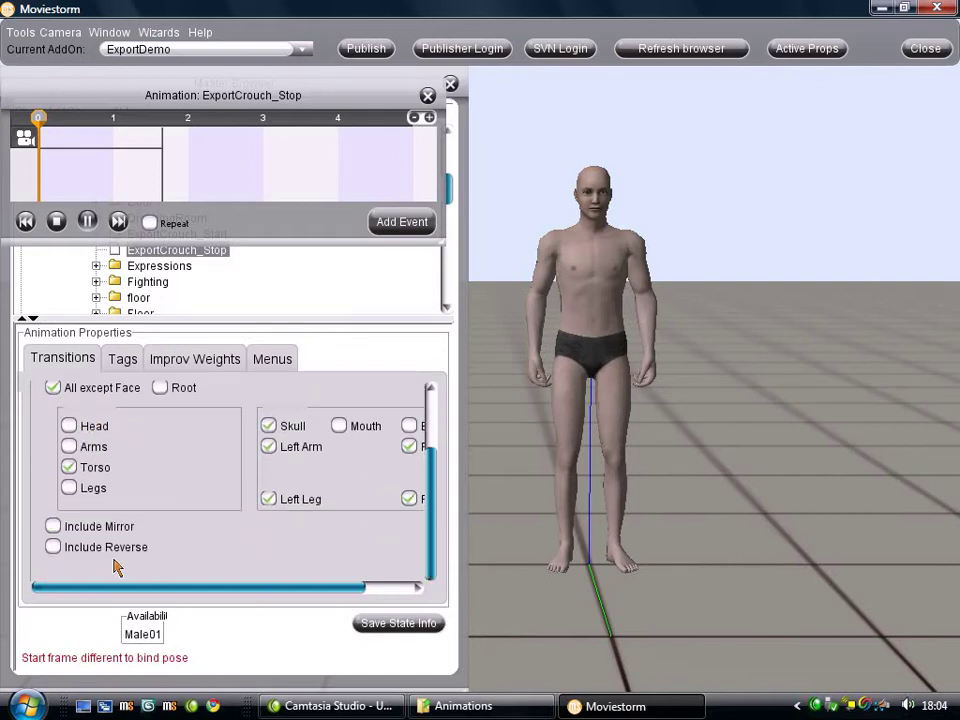
{"action": "left_click", "coordinate": [411, 626]}
{"action": "left_click", "coordinate": [428, 96]}
{"action": "left_click_drag", "start_coordinate": [454, 186], "coordinate": [446, 150]}
Collapse the Animations folder and bring up the Verbs folder's new-verb menu
{"action": "left_click", "coordinate": [77, 253]}
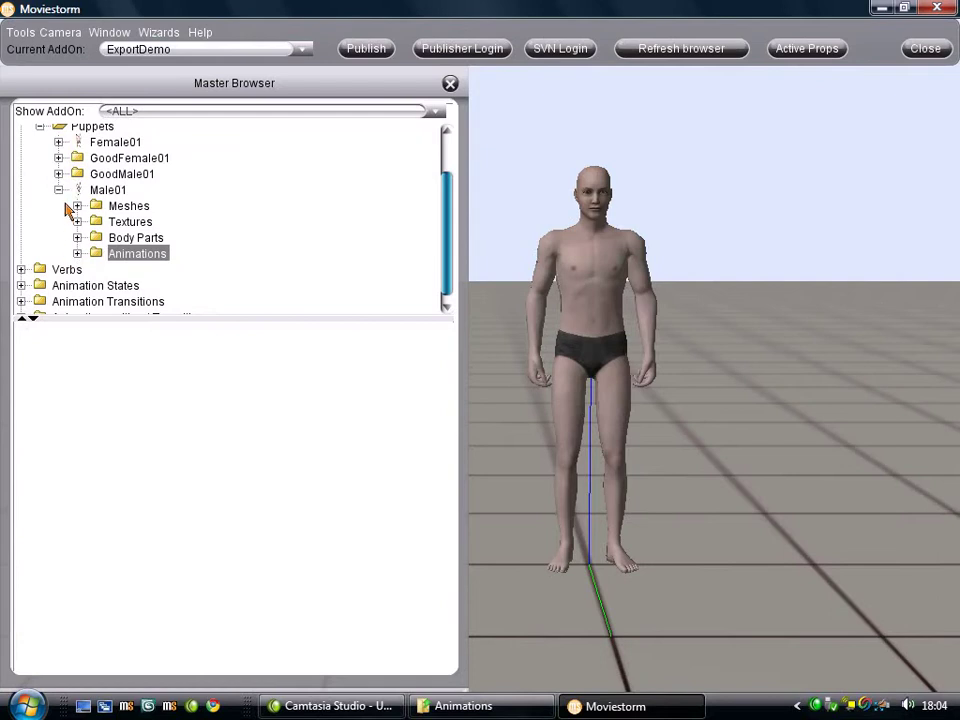
{"action": "scroll", "coordinate": [60, 260], "scroll_direction": "down", "scroll_amount": 1}
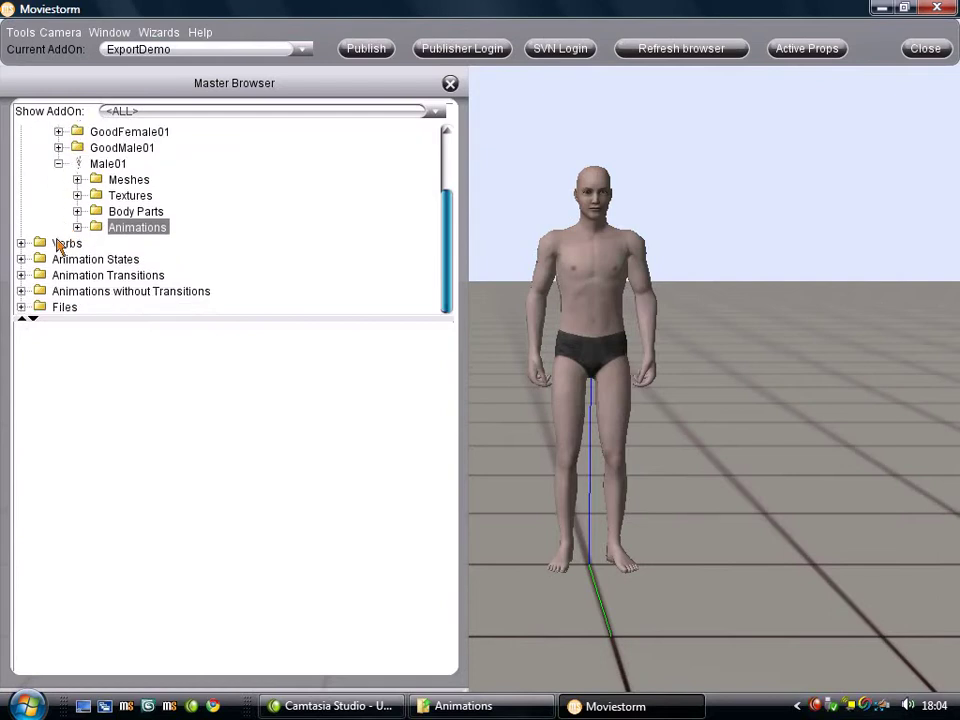
{"action": "left_click", "coordinate": [66, 244]}
{"action": "right_click", "coordinate": [60, 249]}
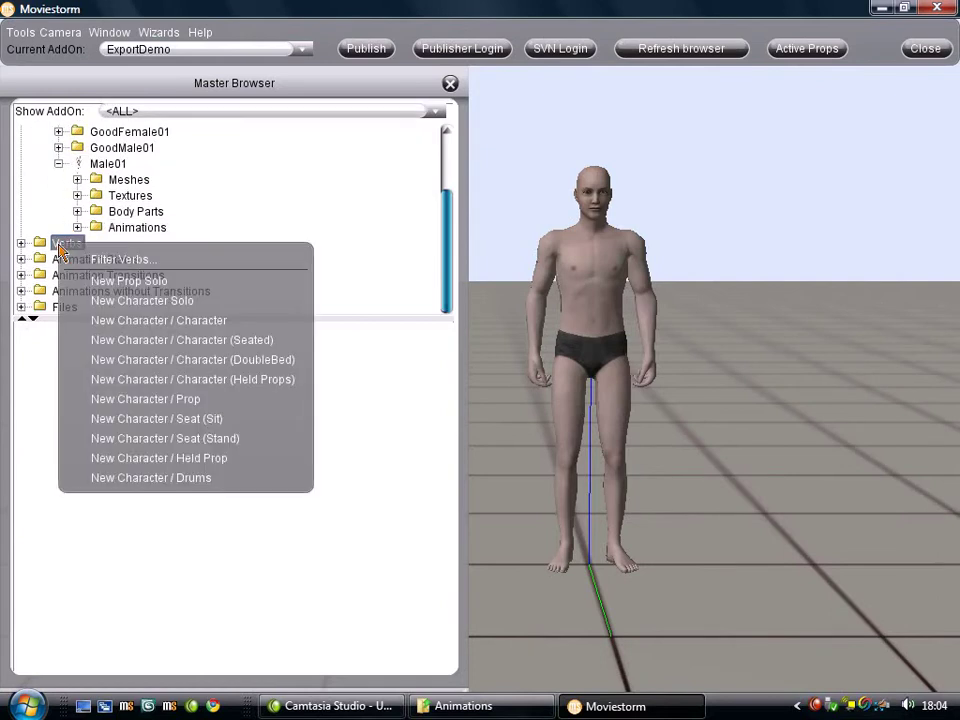
Add a New Character Solo verb named Posture/ExportCrouch Start with Male01 as its subject
{"action": "left_click", "coordinate": [178, 305]}
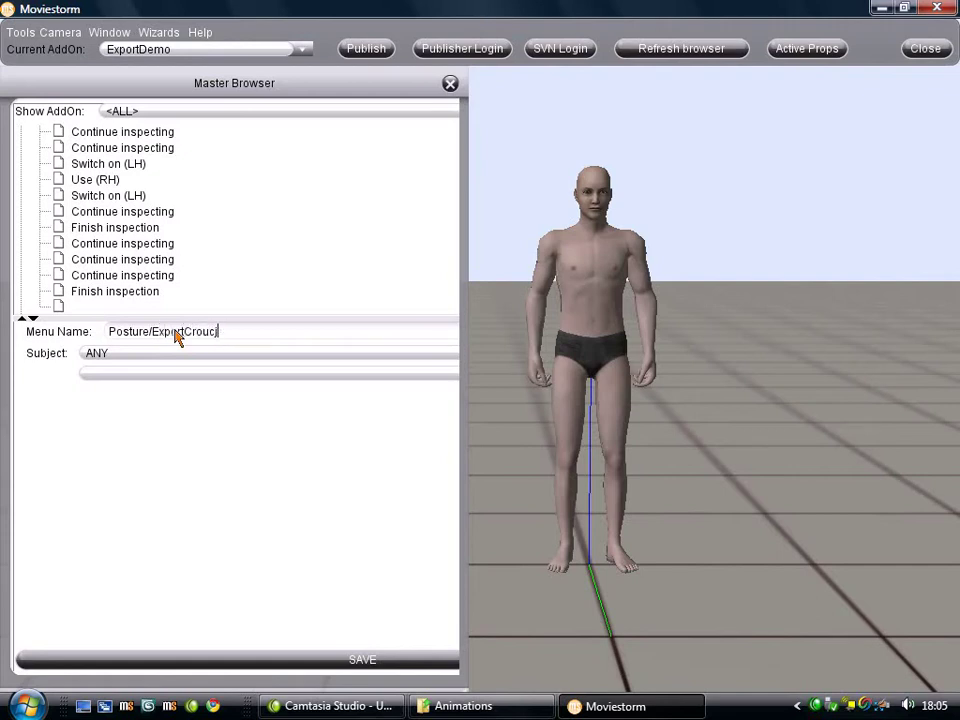
{"action": "triple_click", "coordinate": [278, 339]}
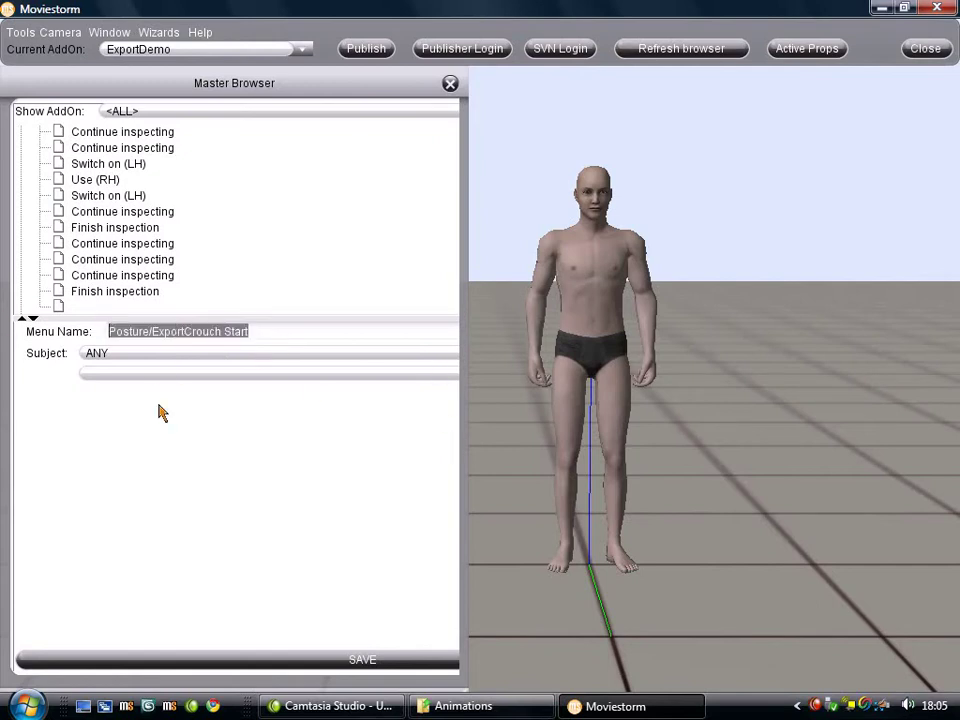
{"action": "left_click_drag", "start_coordinate": [465, 363], "coordinate": [724, 357]}
{"action": "left_click", "coordinate": [630, 354]}
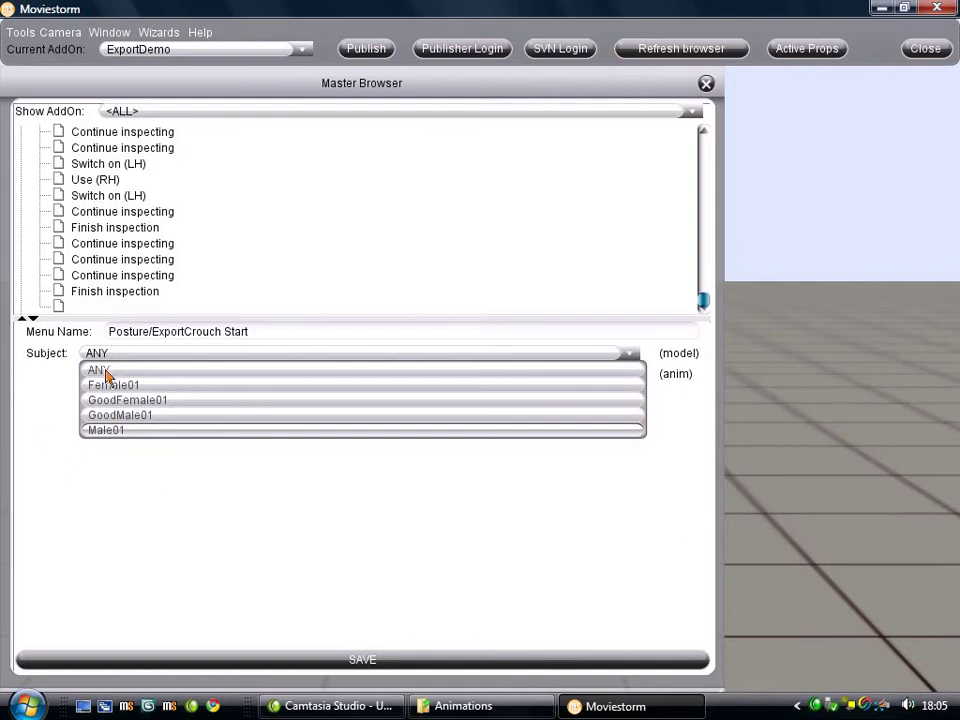
{"action": "left_click", "coordinate": [632, 358]}
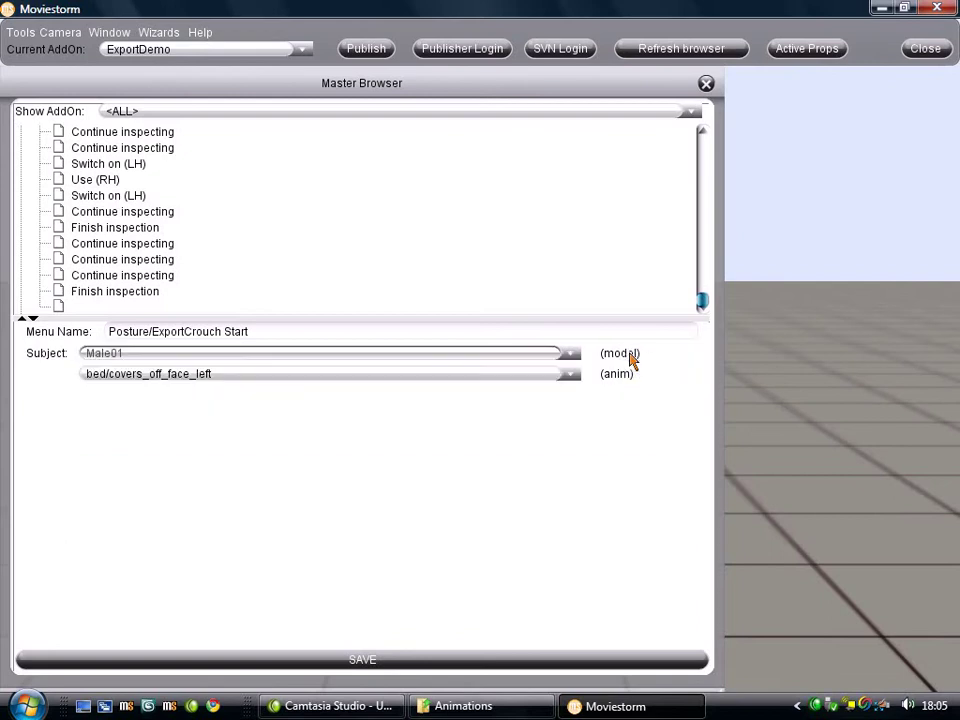
Assign the exportcrouch_start animation to the ExportCrouch Start verb and save it
{"action": "left_click", "coordinate": [572, 375]}
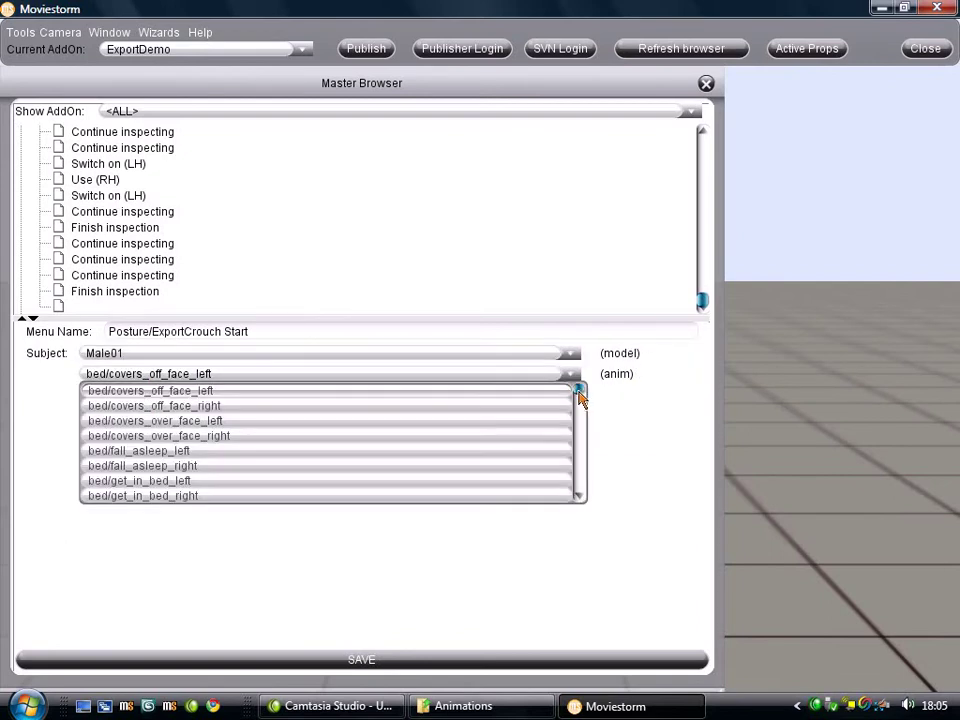
{"action": "mouse_move", "coordinate": [579, 397]}
{"action": "left_mouse_down"}
{"action": "mouse_move", "coordinate": [585, 405]}
{"action": "mouse_move", "coordinate": [583, 392]}
{"action": "left_mouse_up"}
{"action": "left_click_drag", "start_coordinate": [583, 398], "coordinate": [584, 407]}
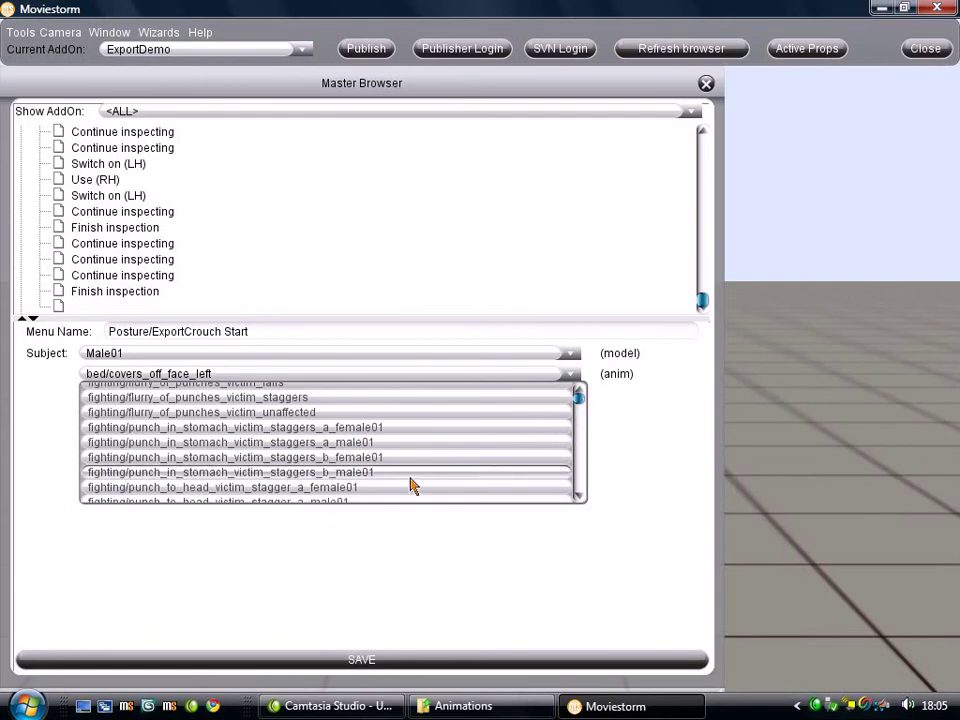
{"action": "scroll", "coordinate": [403, 484], "scroll_direction": "up", "scroll_amount": 10}
{"action": "scroll", "coordinate": [400, 483], "scroll_direction": "down", "scroll_amount": 2}
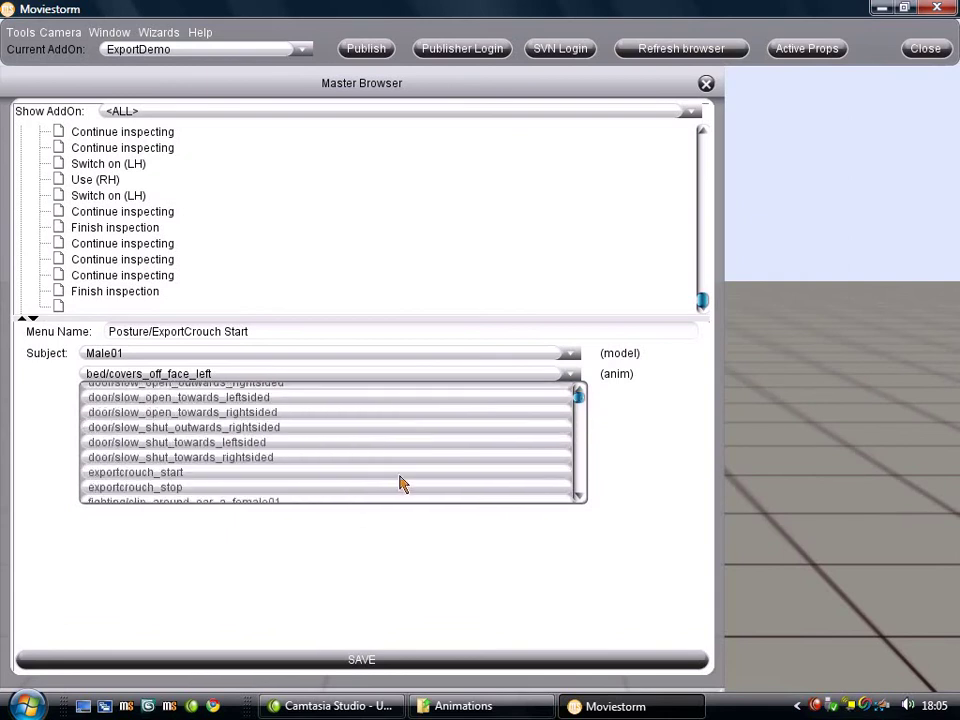
{"action": "left_click", "coordinate": [165, 473]}
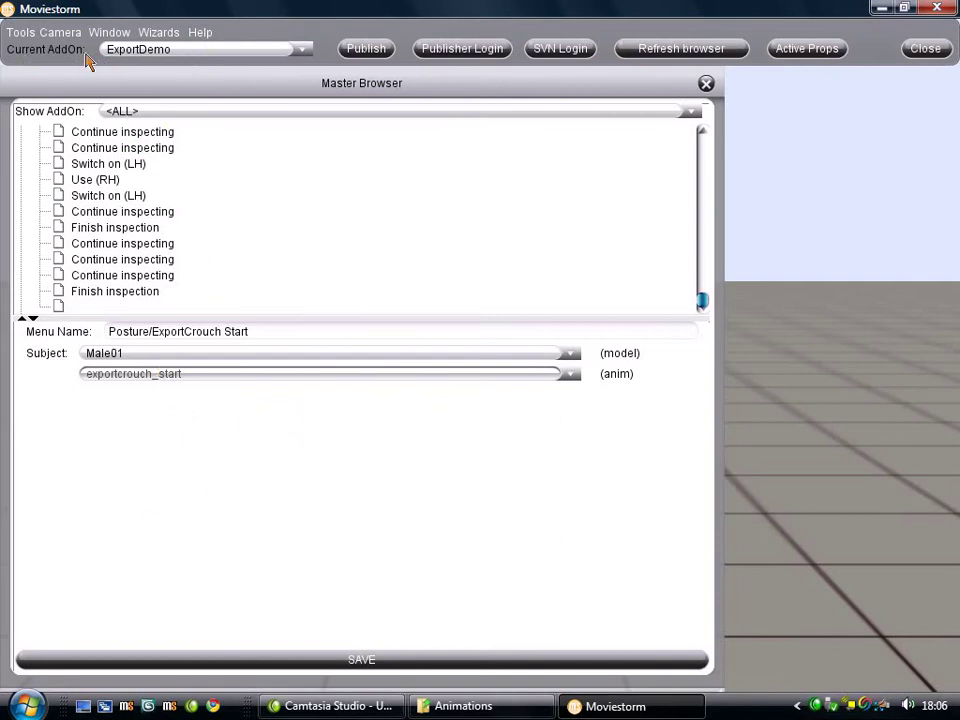
{"action": "left_click", "coordinate": [390, 662]}
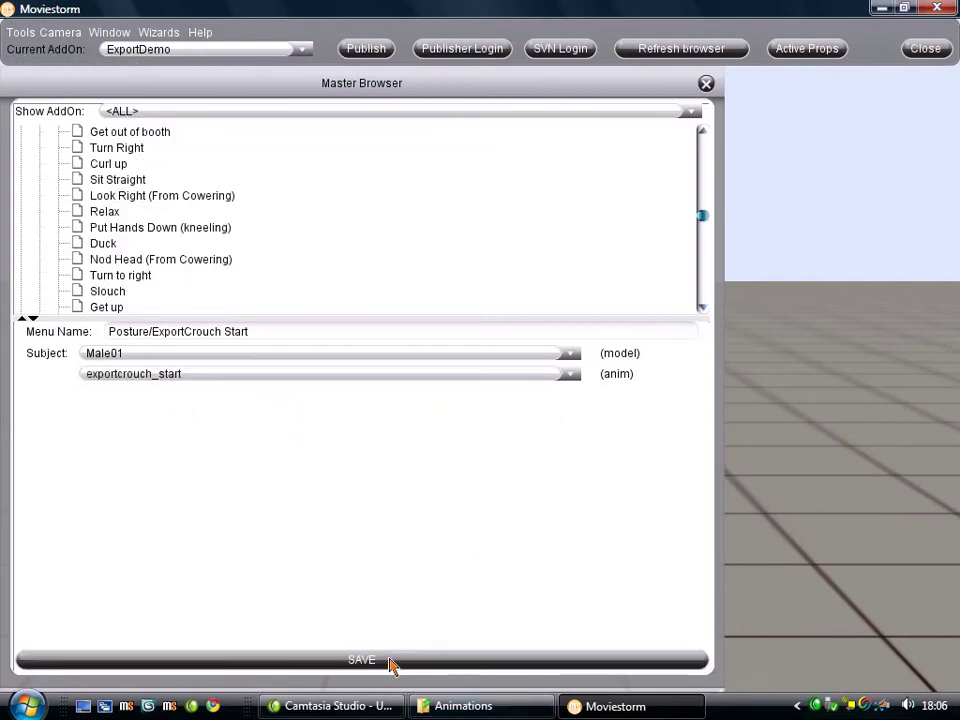
Save a Posture/ExportCrouch Stop verb using exportcrouch_stop, then narrow the browser to show the preview
{"action": "left_click_drag", "start_coordinate": [230, 335], "coordinate": [295, 343]}
{"action": "type", "text": "op"}
{"action": "left_click", "coordinate": [574, 378]}
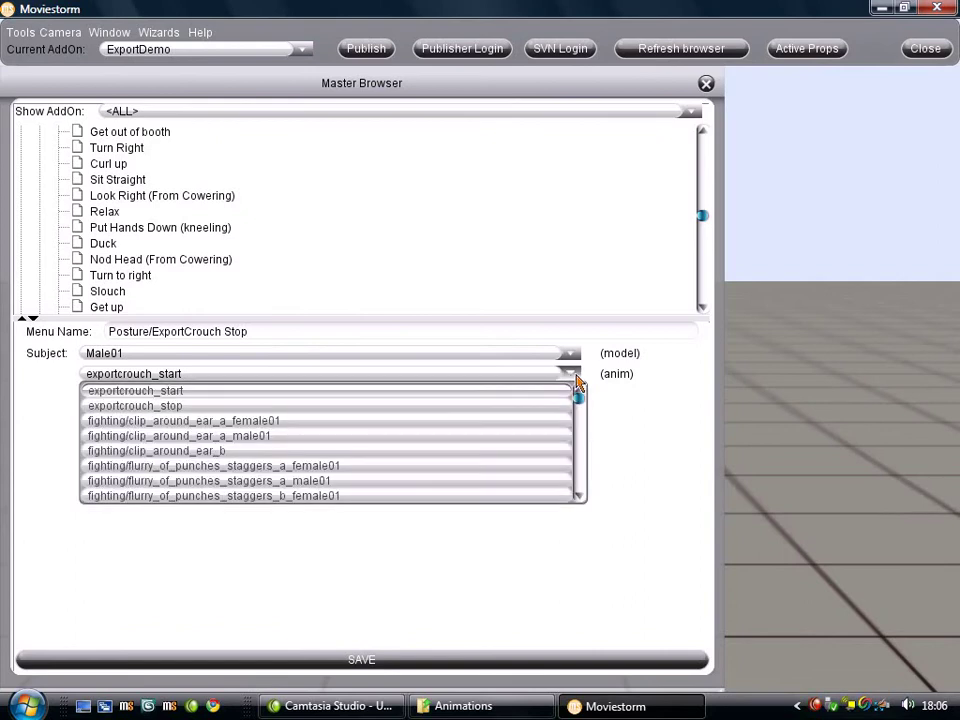
{"action": "left_click", "coordinate": [197, 404]}
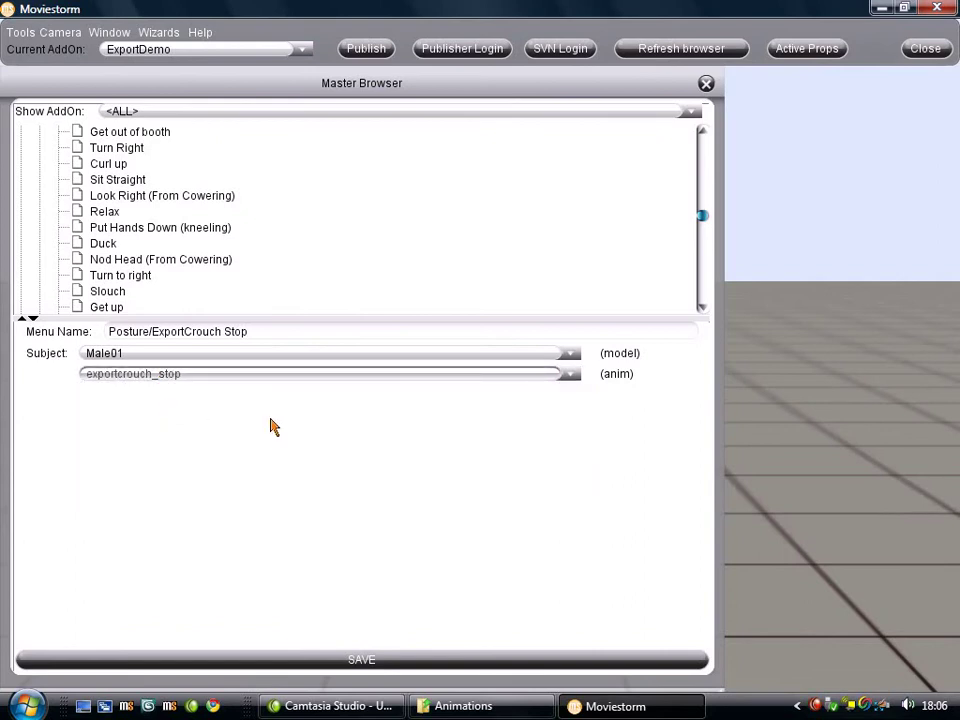
{"action": "left_click", "coordinate": [424, 668]}
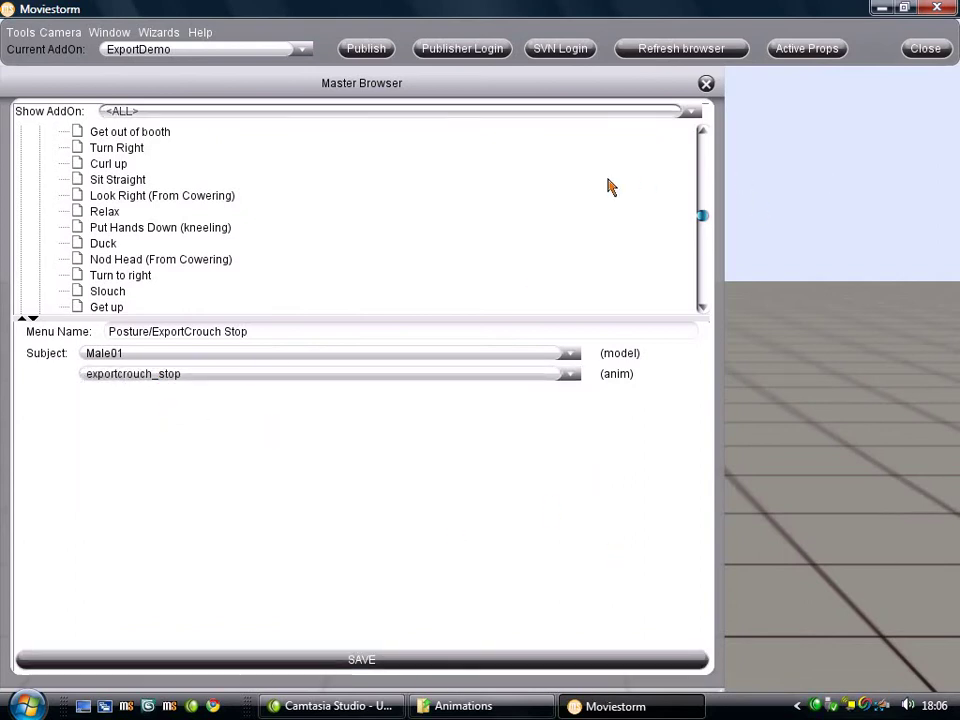
{"action": "left_click_drag", "start_coordinate": [711, 306], "coordinate": [361, 345]}
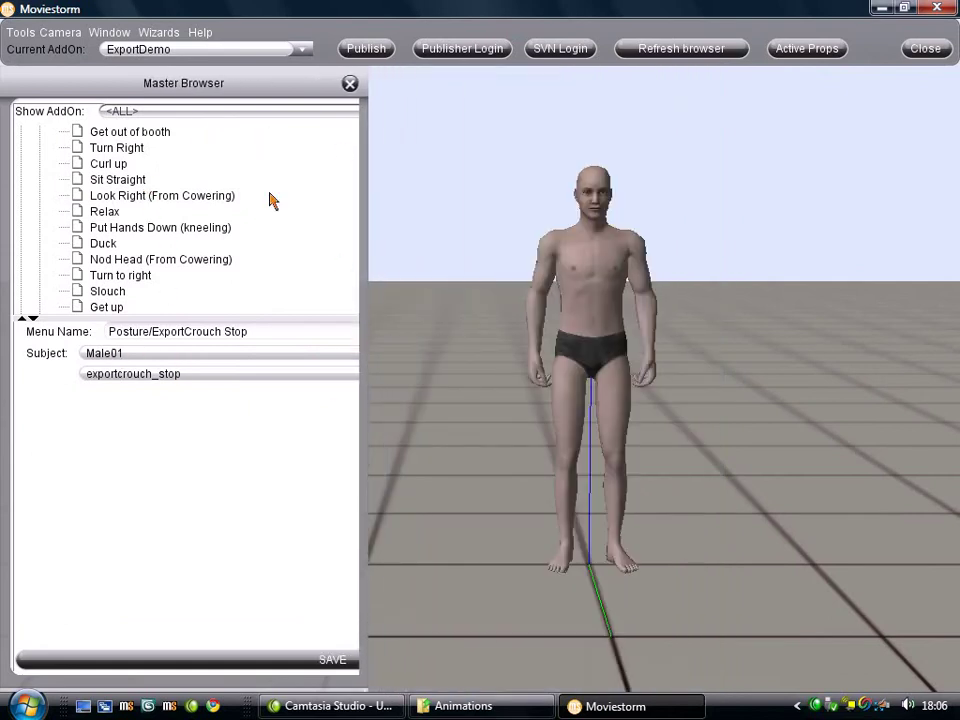
Scroll the browser tree to the top and publish the ExportDemo add-on
{"action": "scroll", "coordinate": [238, 234], "scroll_direction": "up", "scroll_amount": 2}
{"action": "scroll", "coordinate": [238, 234], "scroll_direction": "up", "scroll_amount": 15}
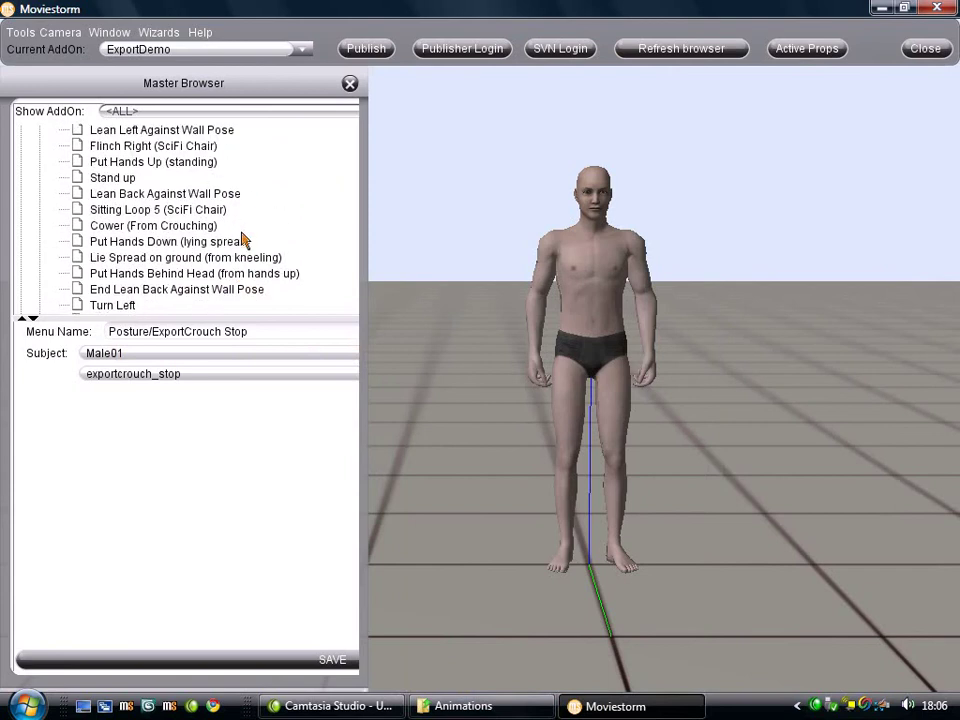
{"action": "scroll", "coordinate": [240, 257], "scroll_direction": "up", "scroll_amount": 3}
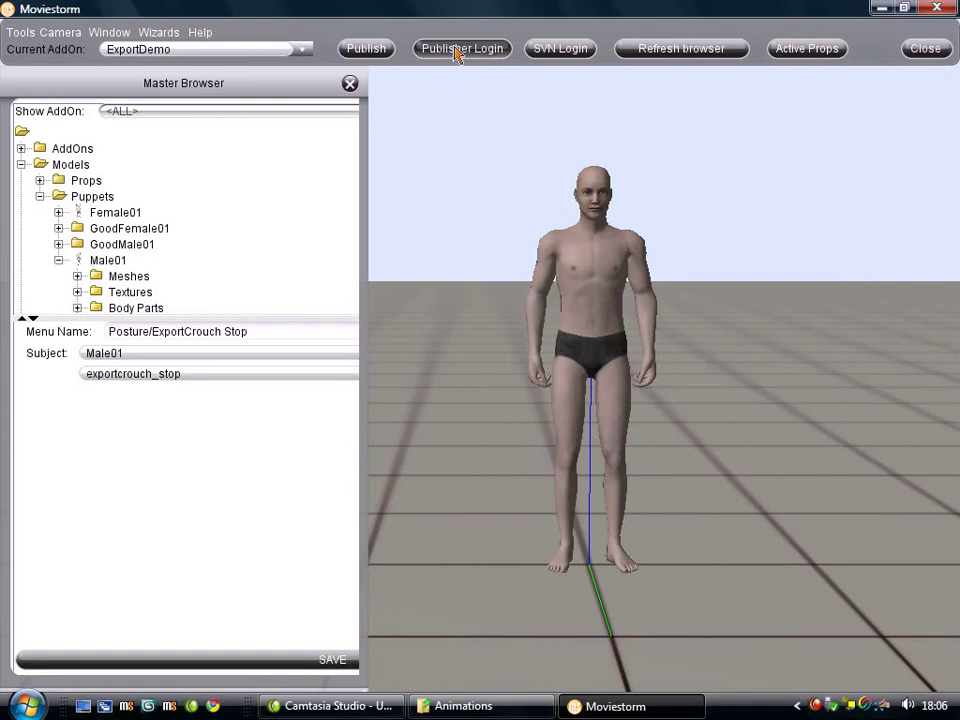
{"action": "left_click", "coordinate": [366, 48]}
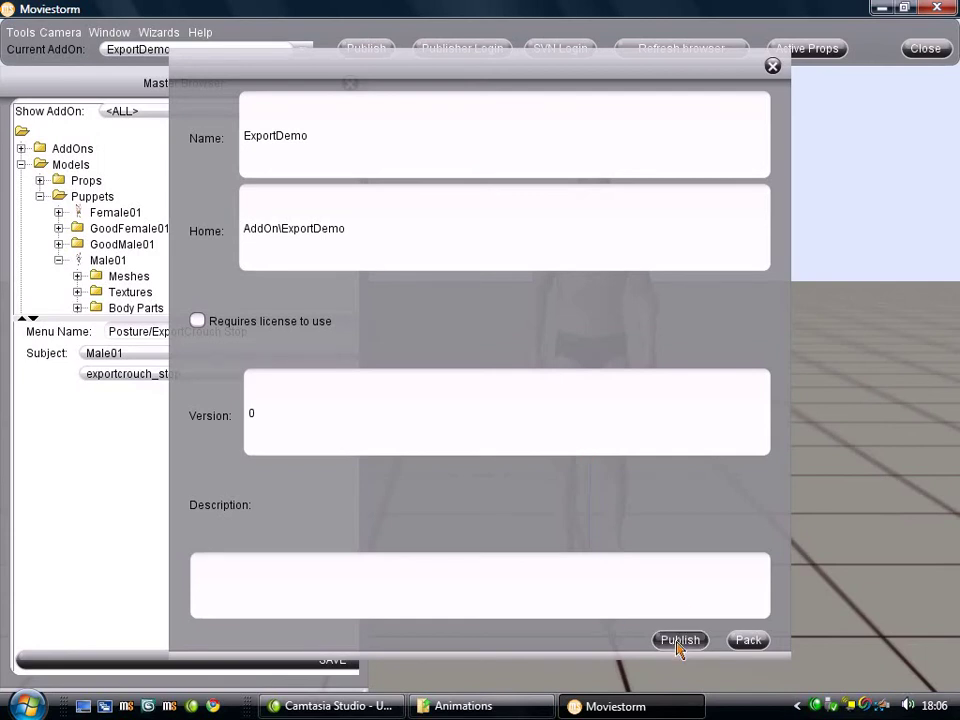
{"action": "left_click", "coordinate": [772, 66]}
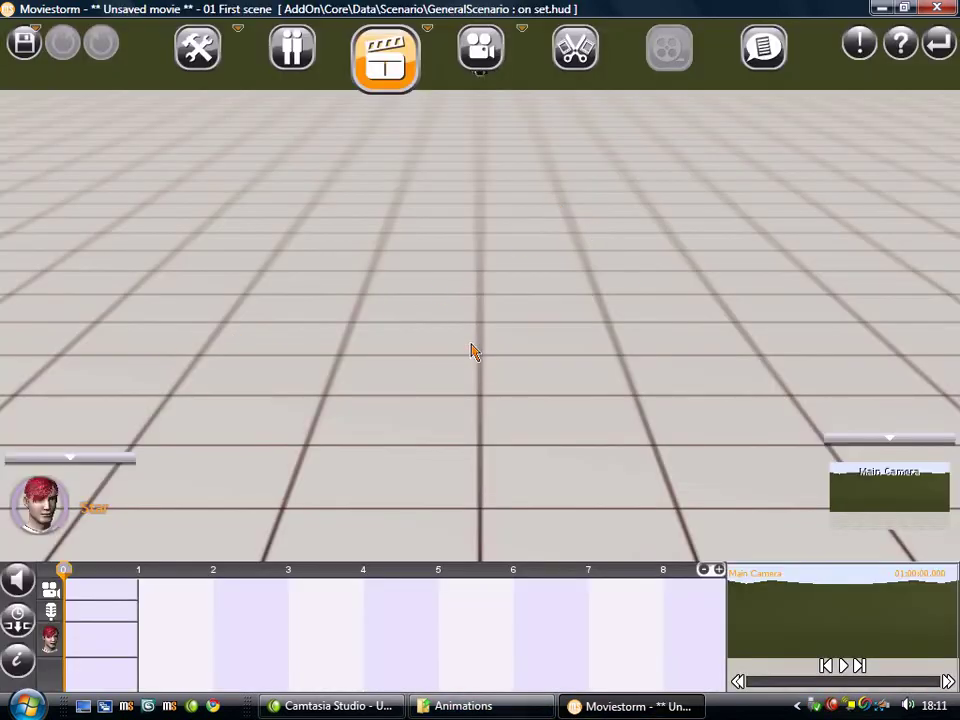
Place the Star character on the floor and give it the ExportCrouch Start posture
{"action": "left_click", "coordinate": [474, 352]}
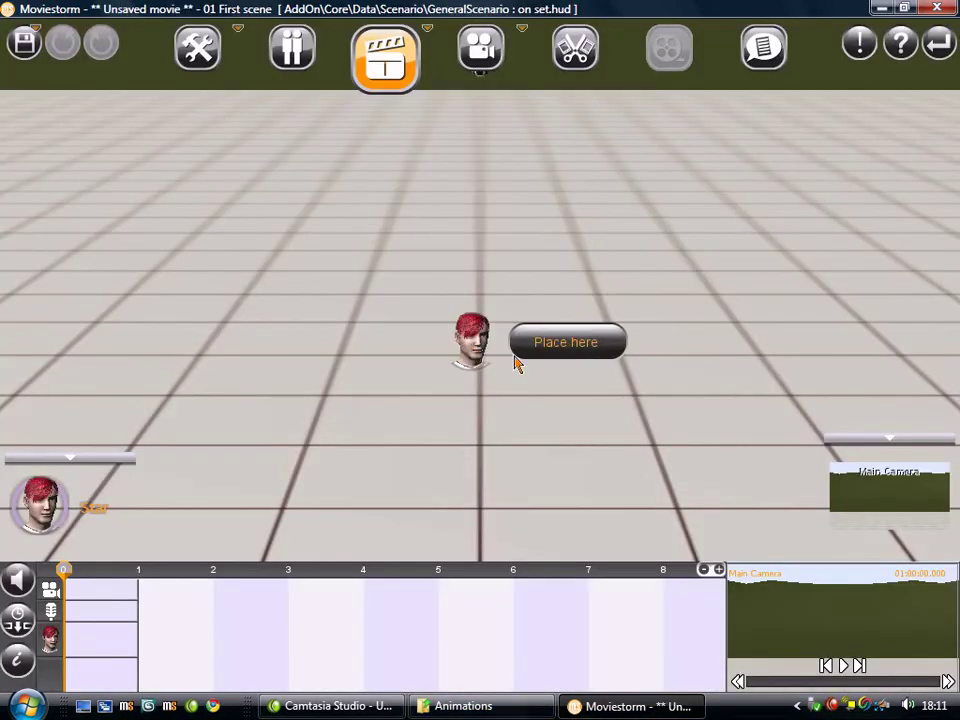
{"action": "left_click", "coordinate": [530, 348]}
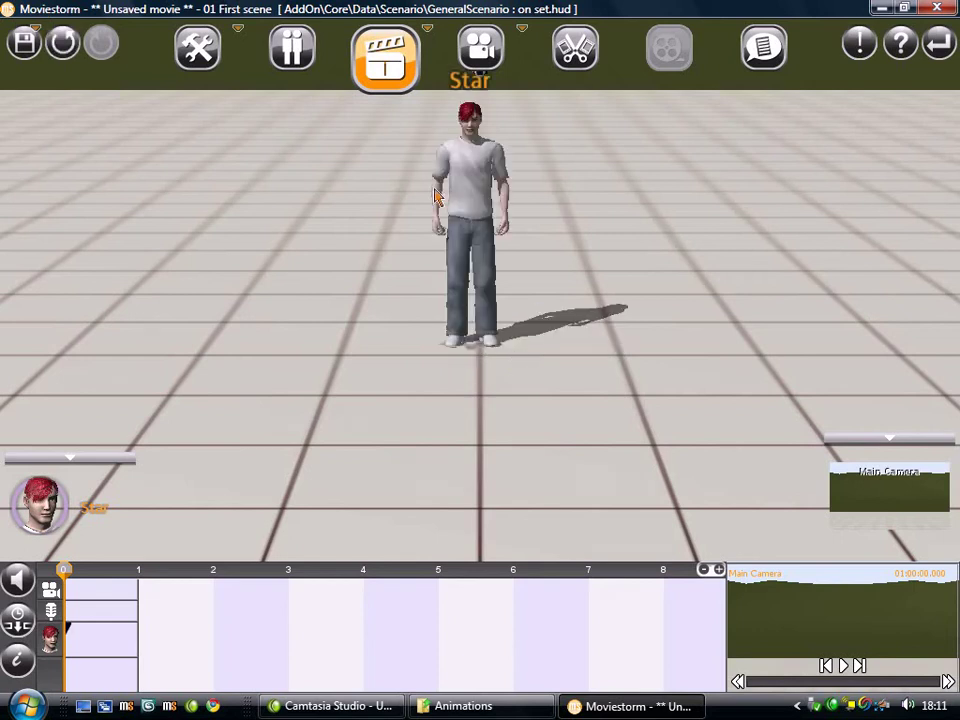
{"action": "left_click", "coordinate": [484, 208]}
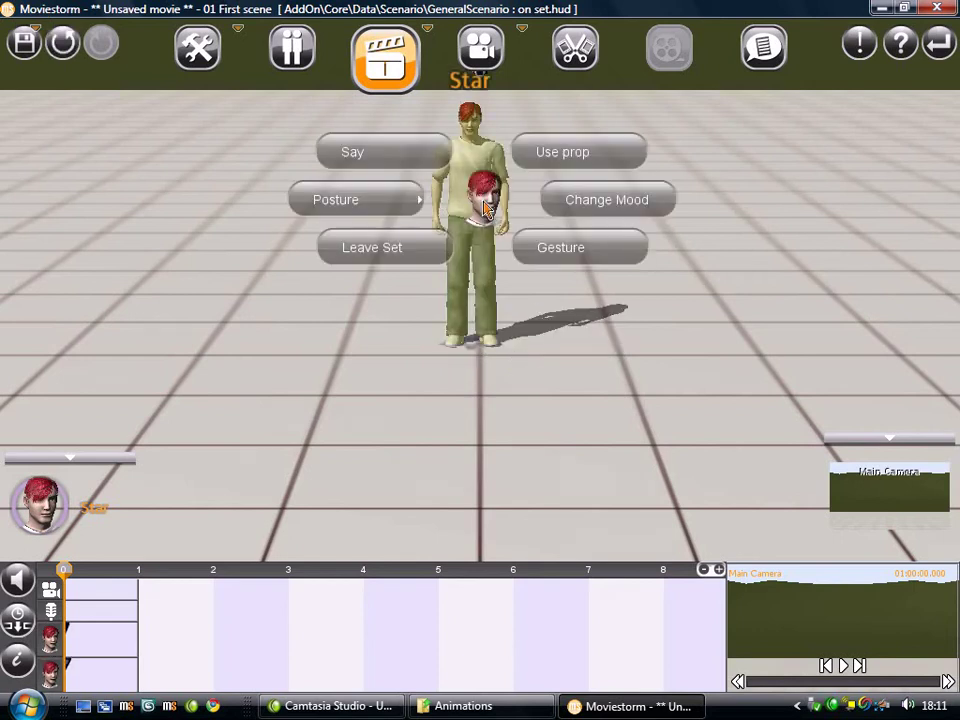
{"action": "left_click", "coordinate": [362, 202]}
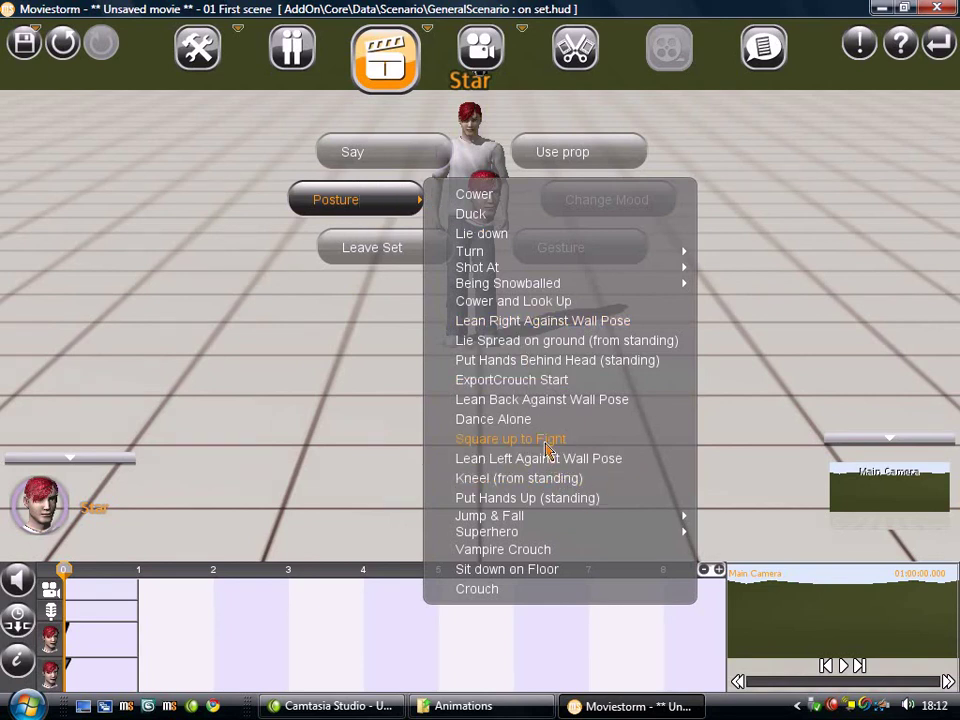
{"action": "left_click", "coordinate": [540, 384]}
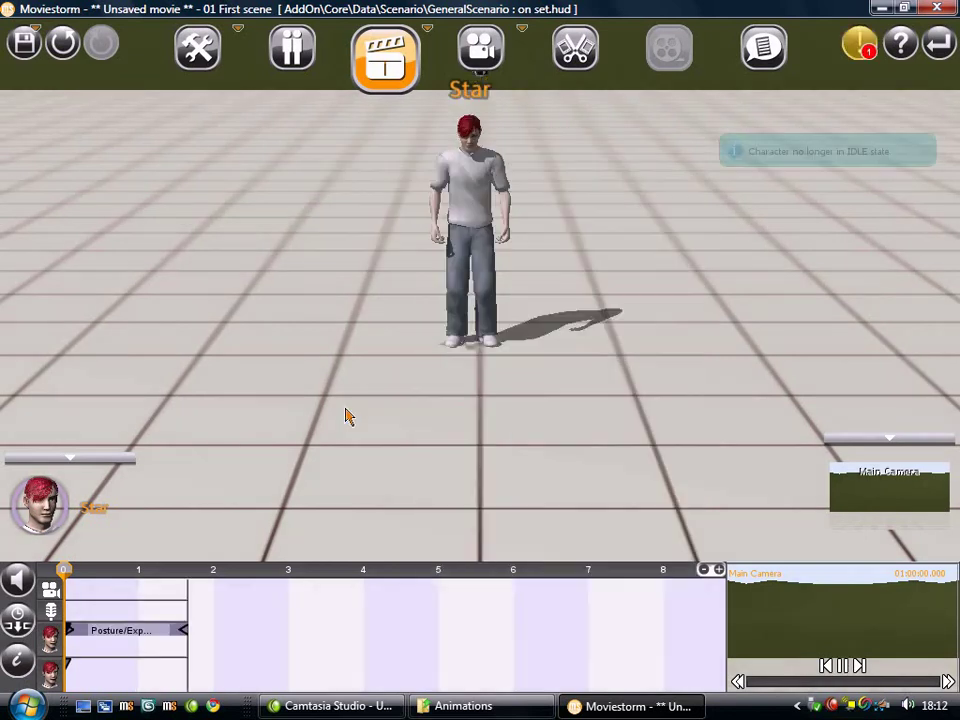
Reframe the set view and scrub the timeline to review Star's crouch
{"action": "right_click_drag", "start_coordinate": [520, 375], "coordinate": [489, 439]}
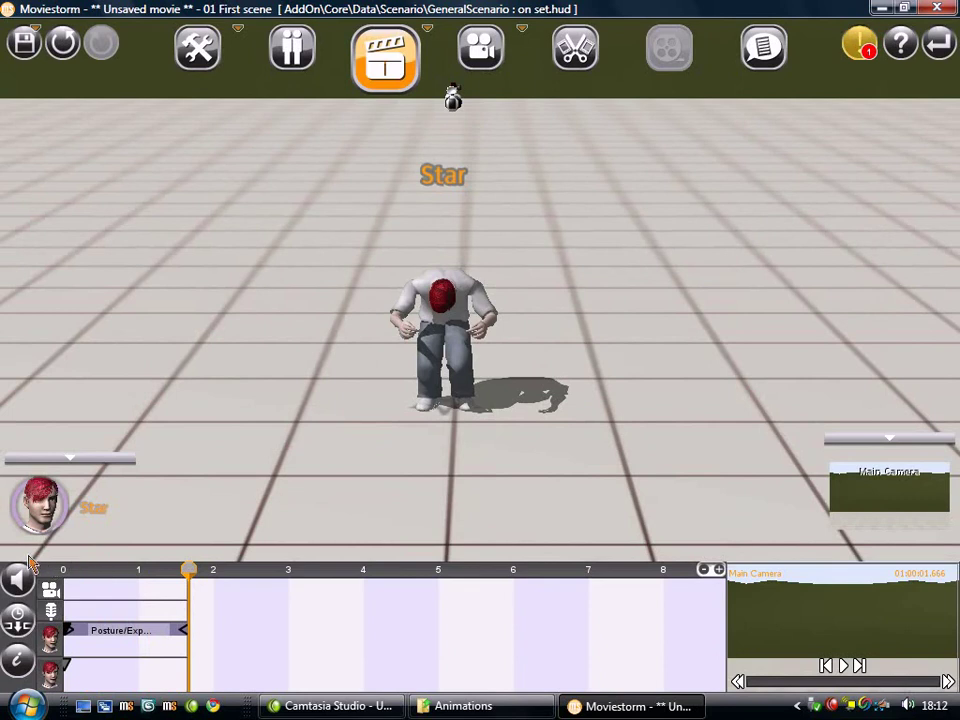
{"action": "left_click", "coordinate": [86, 572]}
{"action": "left_click_drag", "start_coordinate": [88, 578], "coordinate": [189, 574]}
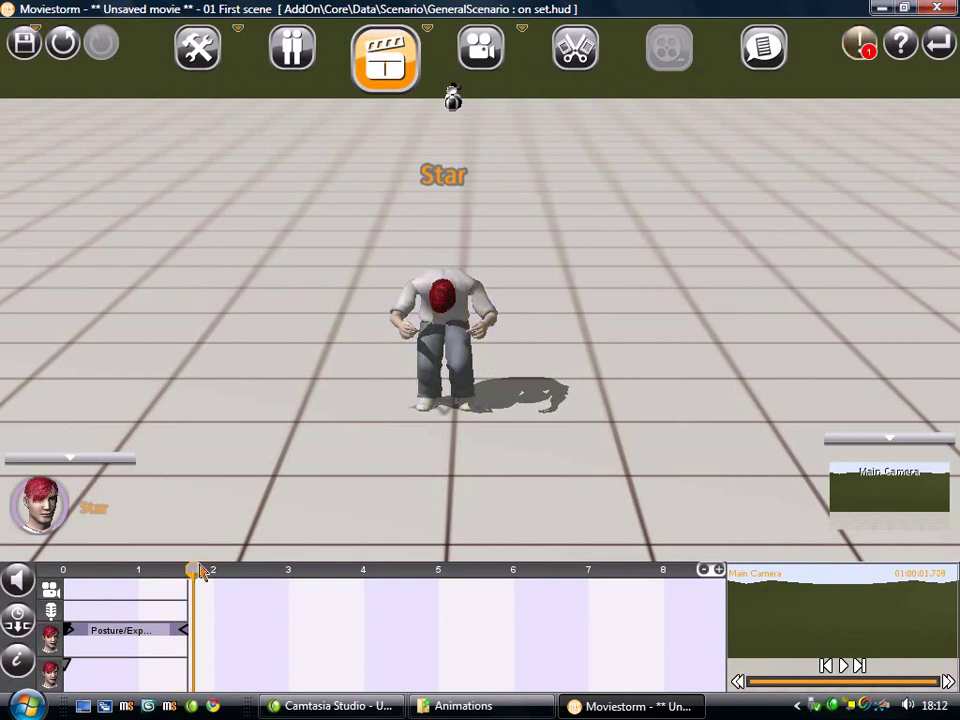
{"action": "left_click", "coordinate": [440, 330]}
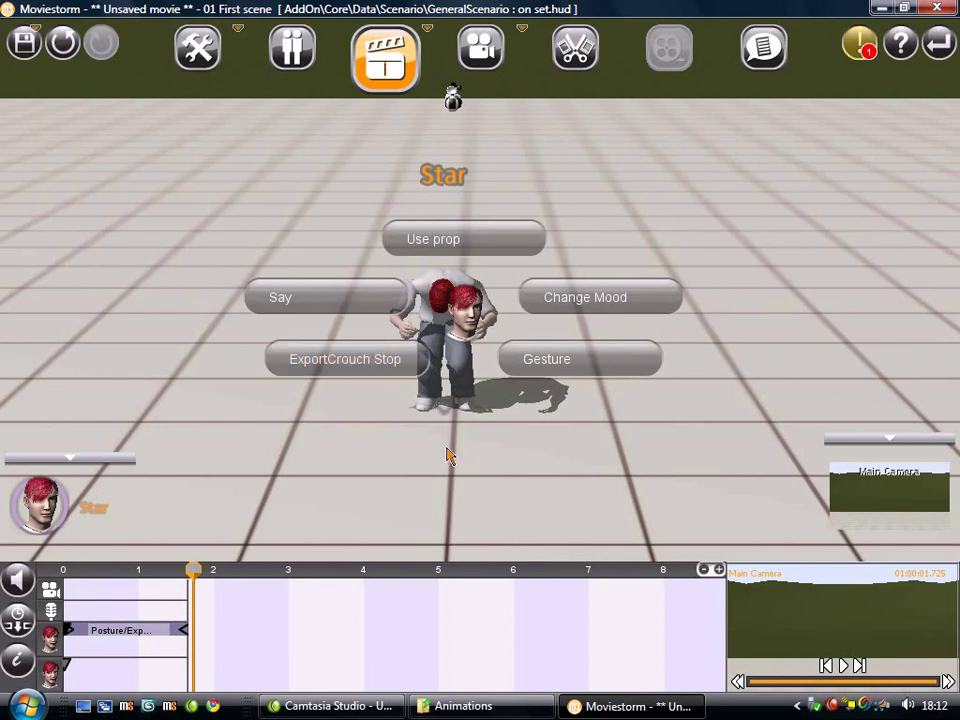
{"action": "left_click_drag", "start_coordinate": [197, 572], "coordinate": [371, 570]}
Add the ExportCrouch Stop posture and slide its clip to follow the crouch, around 1.8 s
{"action": "left_click", "coordinate": [445, 335]}
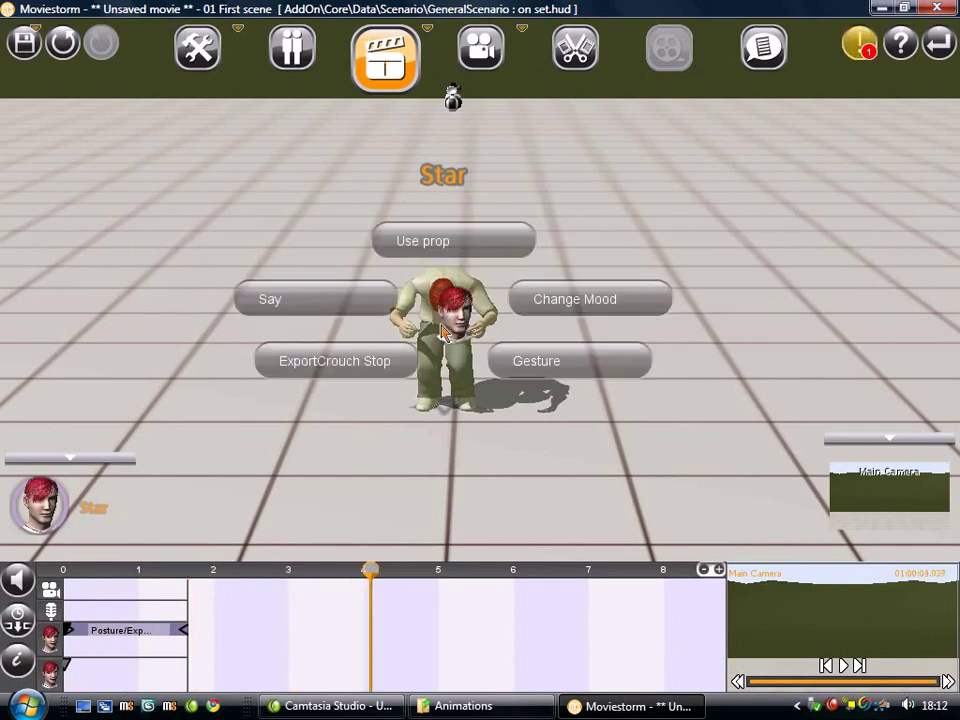
{"action": "left_click", "coordinate": [354, 365]}
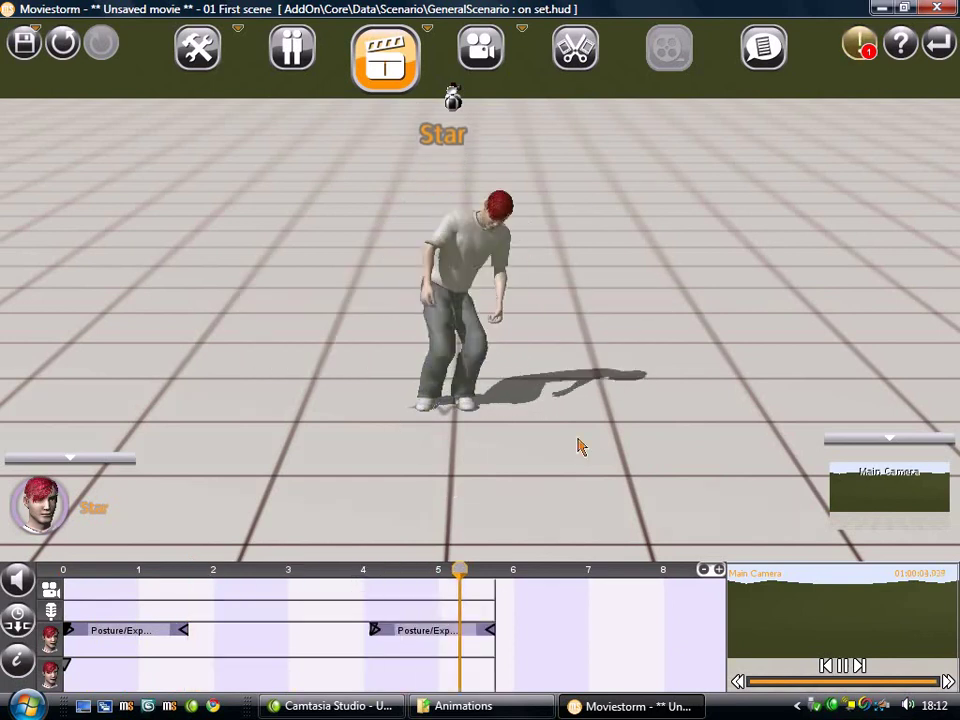
{"action": "left_click_drag", "start_coordinate": [493, 568], "coordinate": [355, 572]}
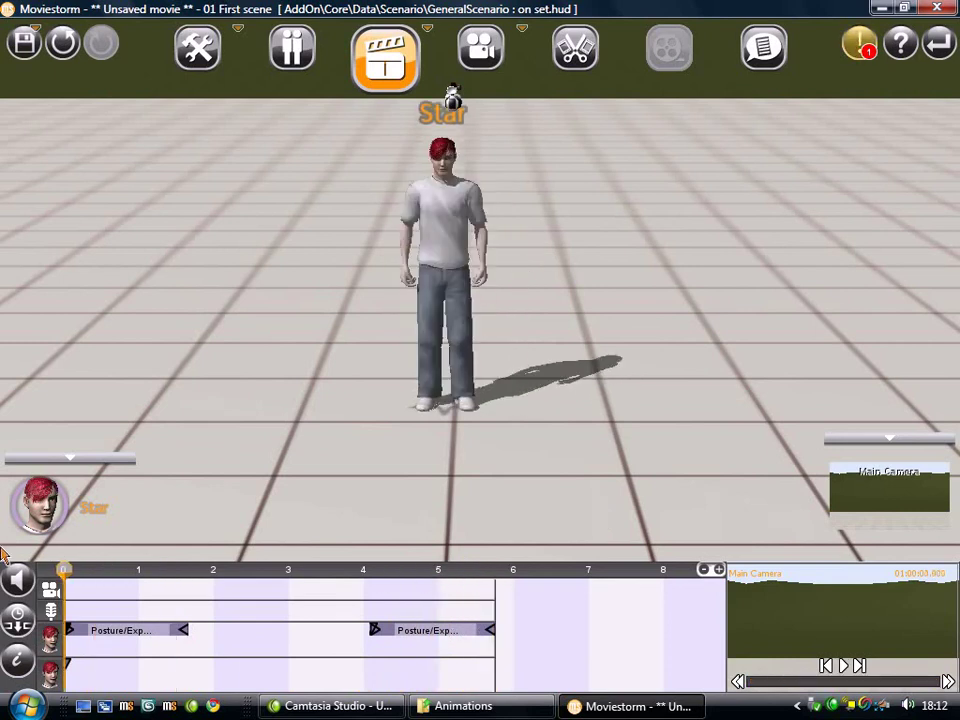
{"action": "left_click_drag", "start_coordinate": [439, 630], "coordinate": [232, 630]}
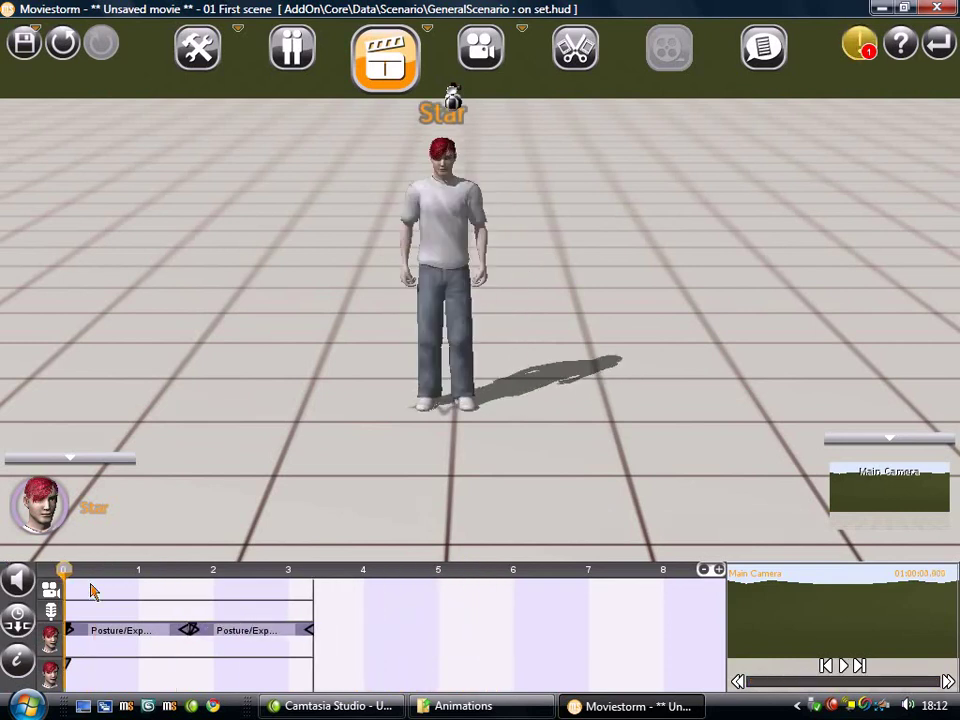
{"action": "left_click_drag", "start_coordinate": [64, 570], "coordinate": [364, 578]}
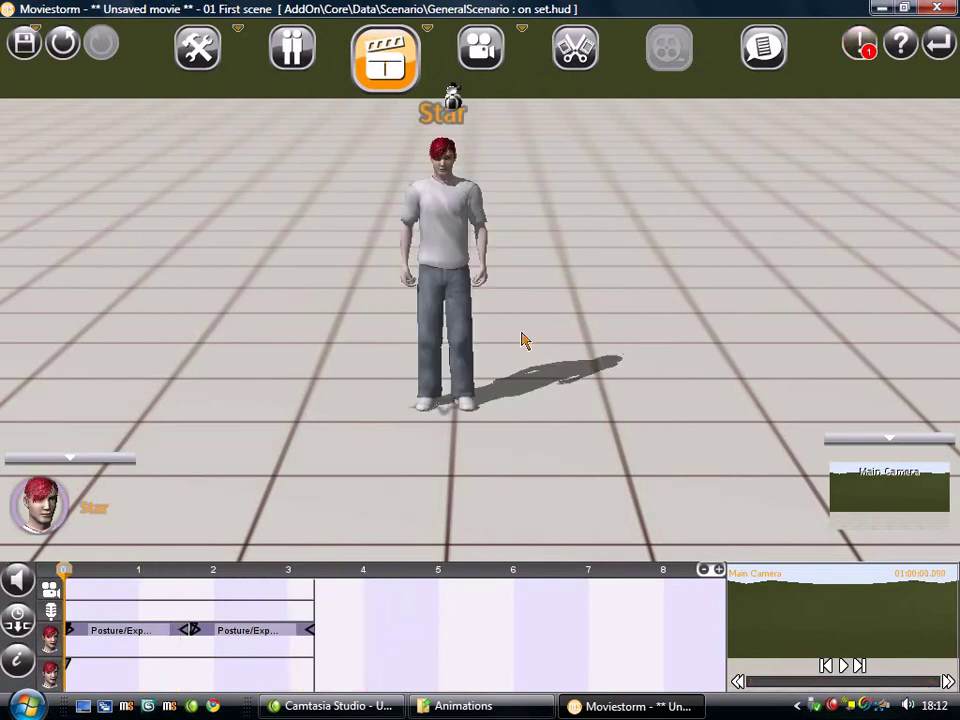
{"action": "right_click_drag", "start_coordinate": [525, 339], "coordinate": [522, 374]}
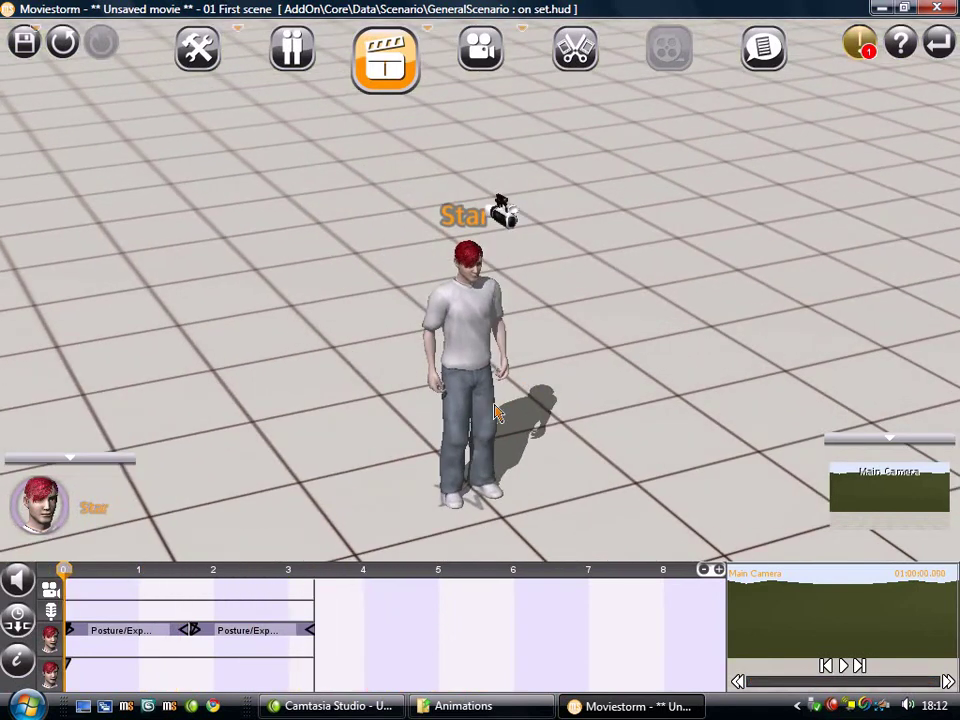
{"action": "left_click", "coordinate": [468, 325]}
{"action": "mouse_move", "coordinate": [395, 365]}
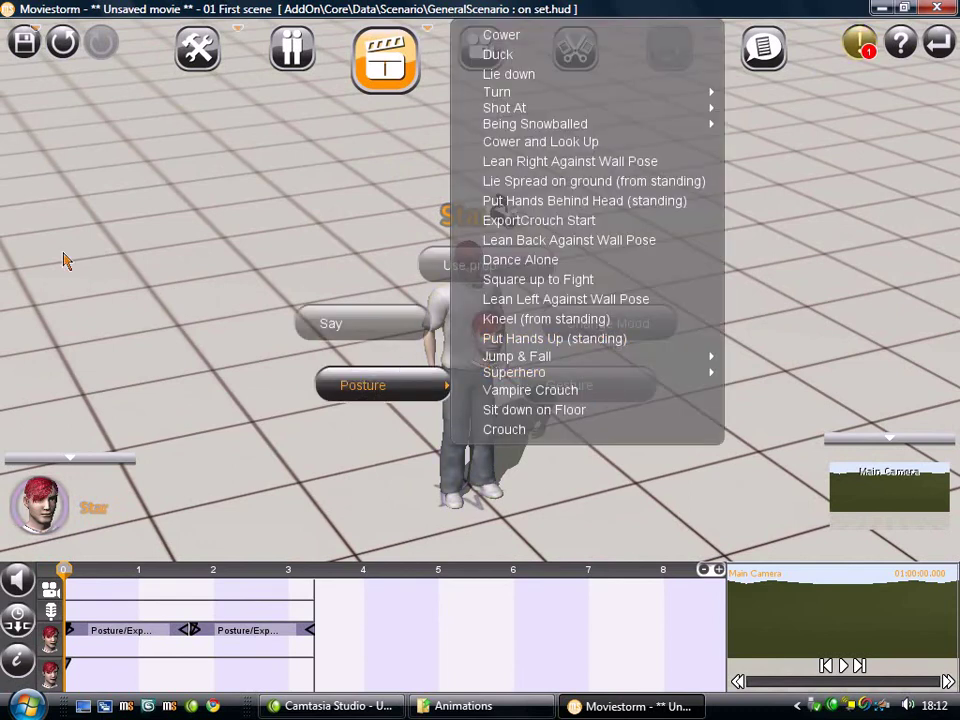
{"action": "left_click", "coordinate": [178, 168]}
{"action": "left_click", "coordinate": [465, 330]}
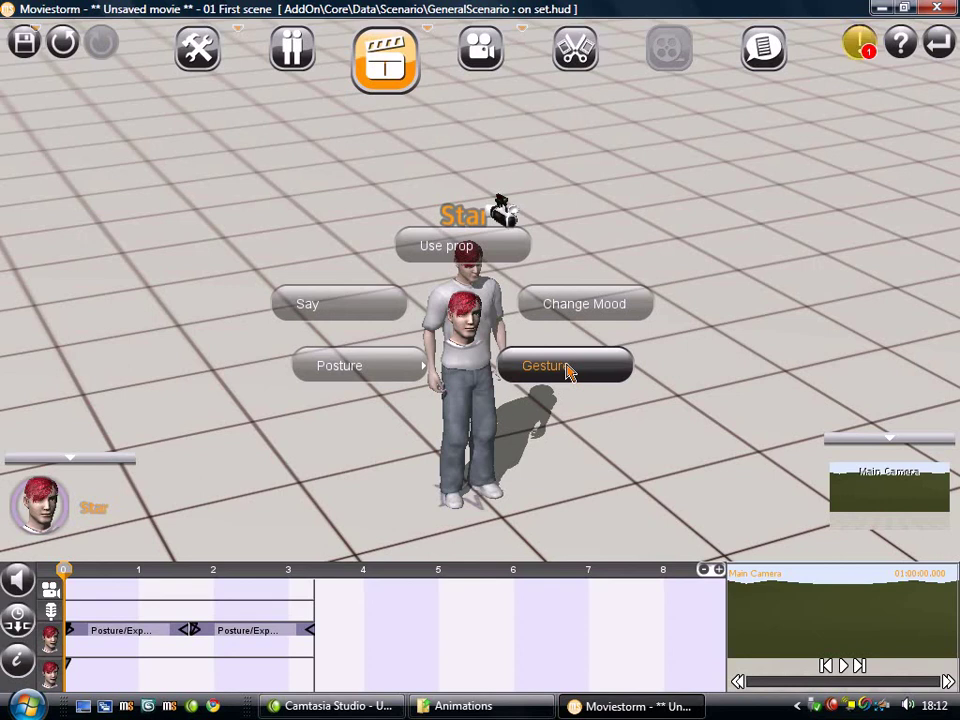
{"action": "left_click", "coordinate": [600, 378]}
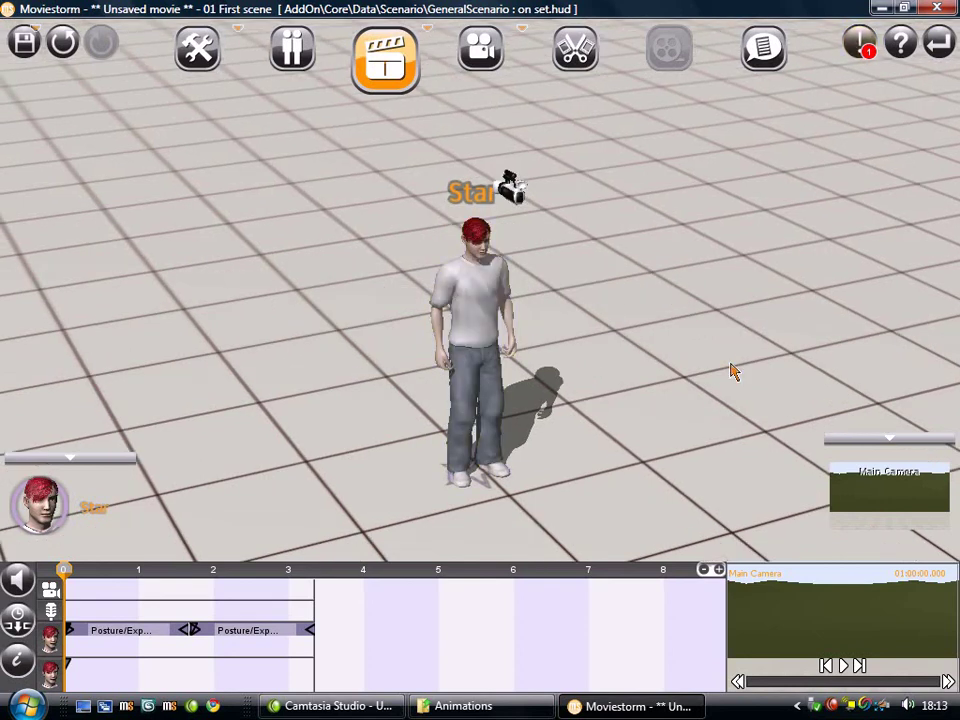